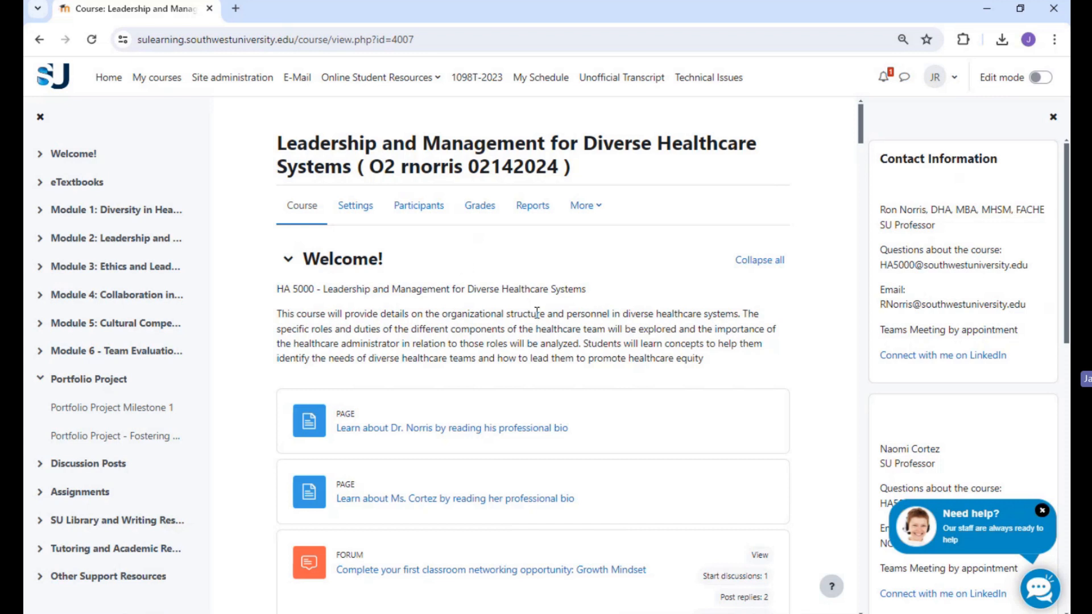
Step: Open the course's grader report with the block drawer closed and turn on edit mode
{"action": "left_click", "coordinate": [494, 218]}
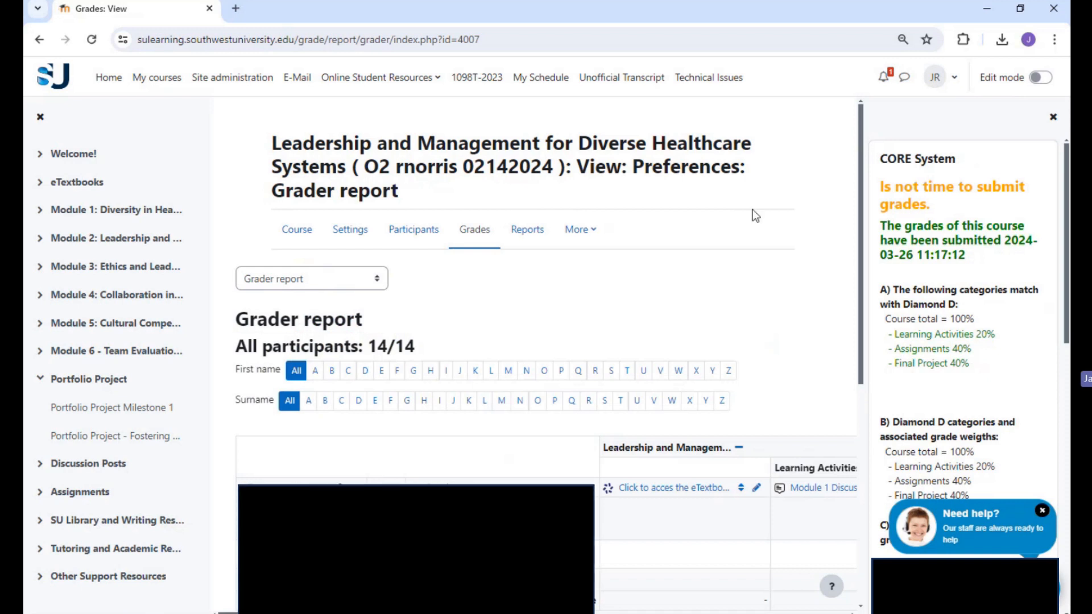
{"action": "left_click", "coordinate": [1053, 118]}
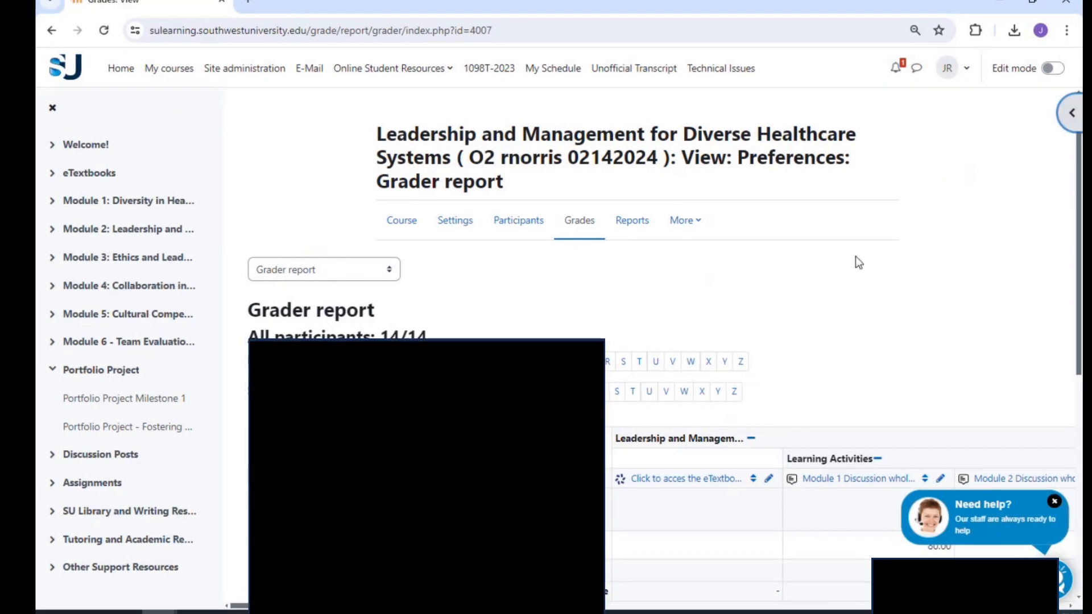
{"action": "left_click", "coordinate": [1054, 69]}
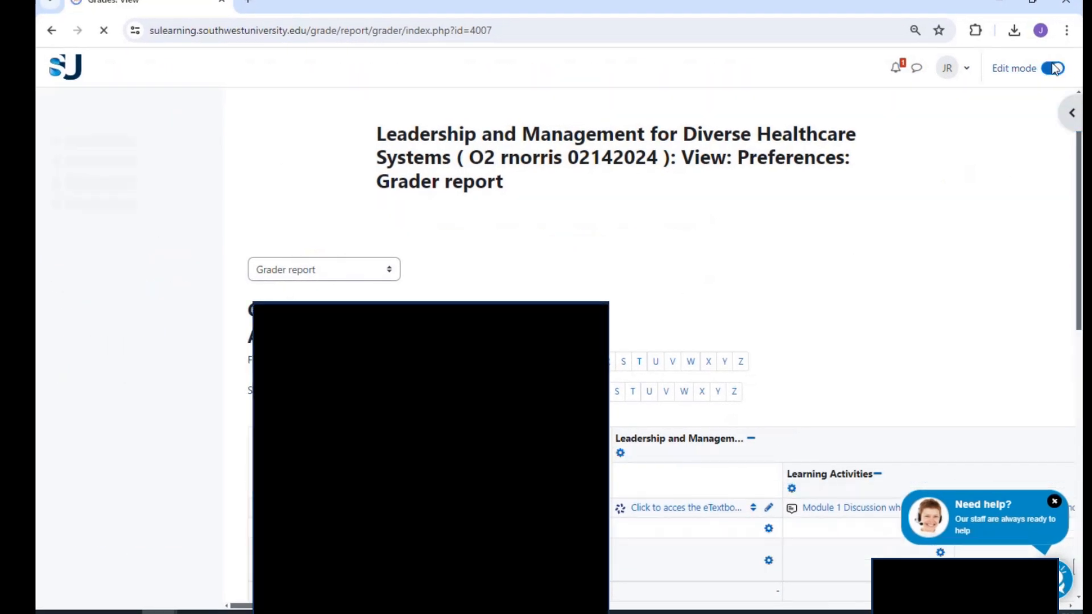
Step: Enter 80 as the second student's grade for the Module 1 Discussion whole forum
{"action": "scroll", "coordinate": [626, 341], "scroll_direction": "down", "scroll_amount": 4}
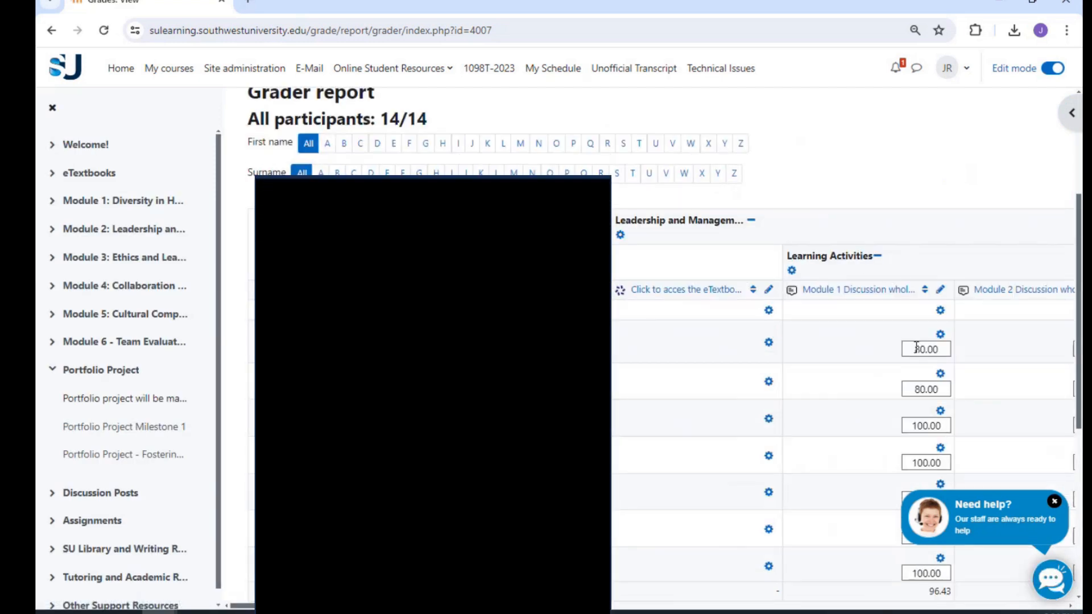
{"action": "scroll", "coordinate": [917, 347], "scroll_direction": "down", "scroll_amount": 4}
{"action": "scroll", "coordinate": [916, 347], "scroll_direction": "down", "scroll_amount": 2}
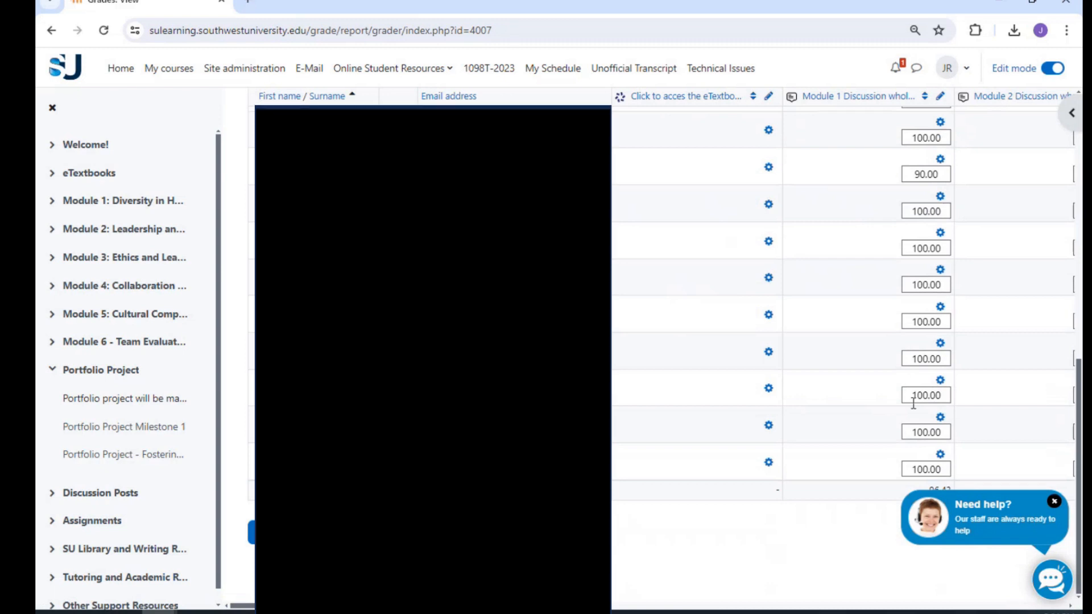
{"action": "scroll", "coordinate": [911, 427], "scroll_direction": "up", "scroll_amount": 6}
{"action": "scroll", "coordinate": [933, 433], "scroll_direction": "down", "scroll_amount": 3}
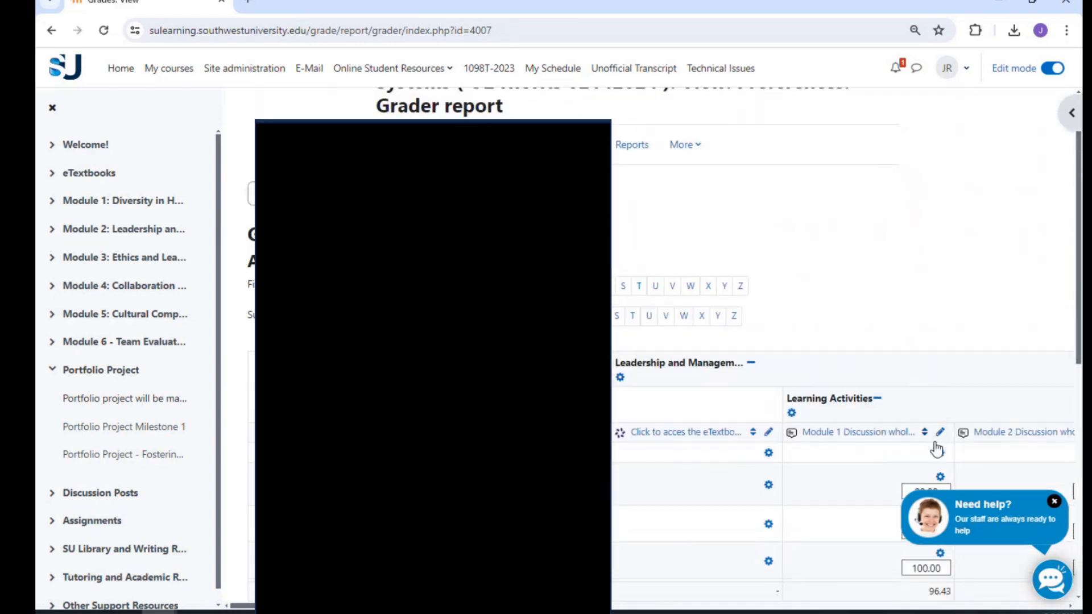
{"action": "double_click", "coordinate": [928, 317]}
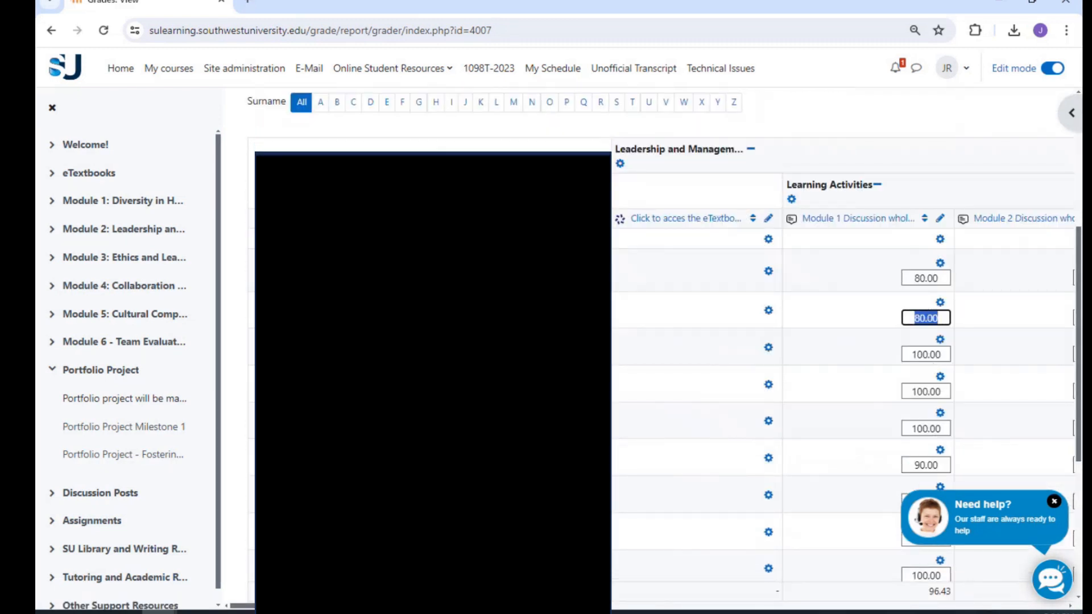
{"action": "type", "text": "70"}
{"action": "key", "text": "BackSpace"}
{"action": "key", "text": "BackSpace"}
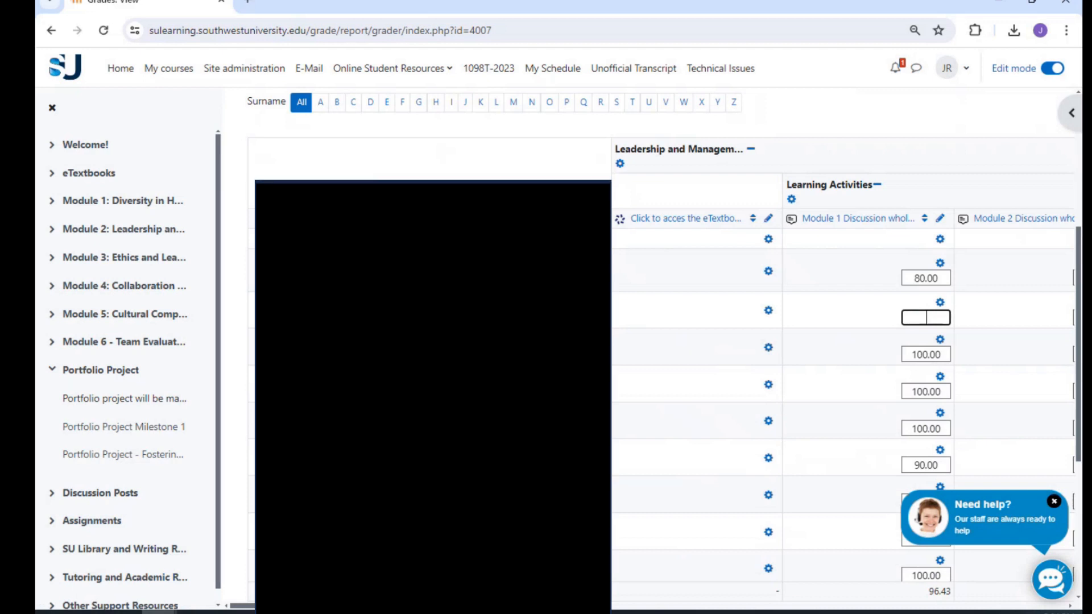
{"action": "type", "text": "80"}
{"action": "left_click", "coordinate": [946, 164]}
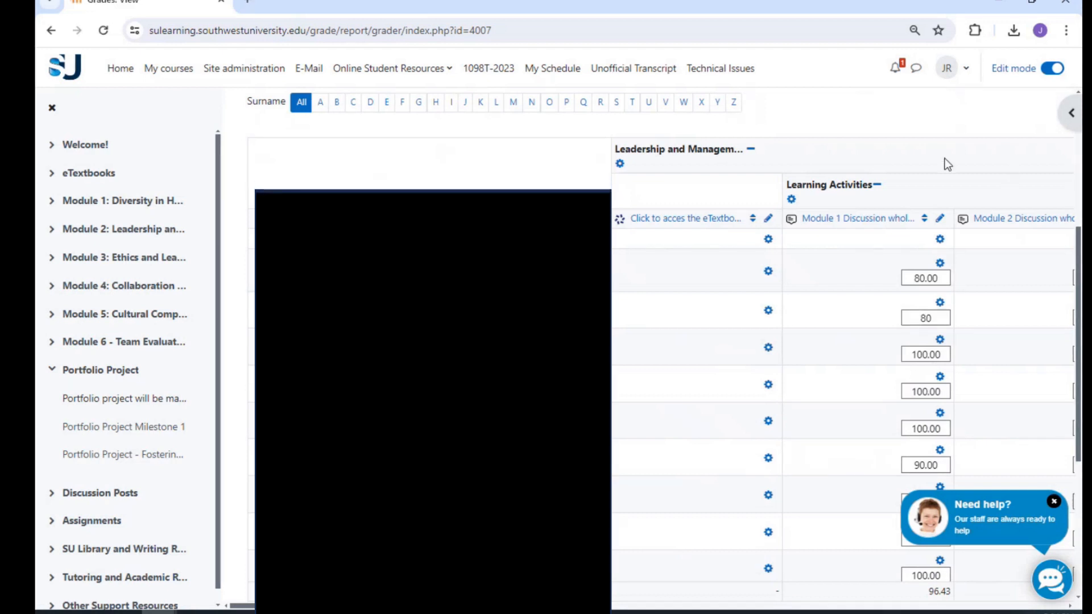
Step: Turn off edit mode and leave the page without saving the grade entry
{"action": "scroll", "coordinate": [732, 438], "scroll_direction": "down", "scroll_amount": 5}
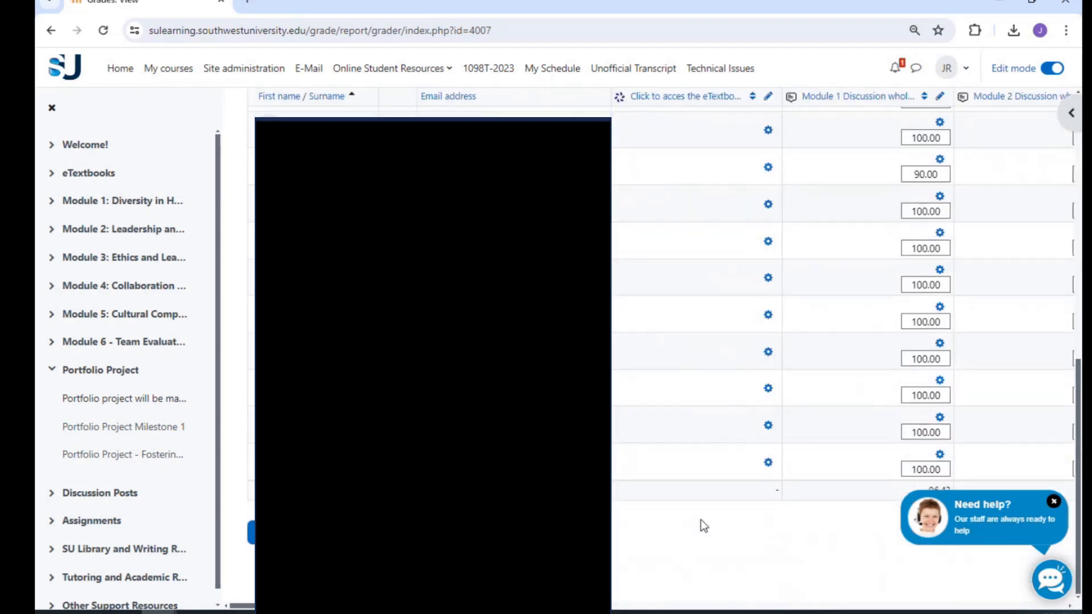
{"action": "scroll", "coordinate": [705, 529], "scroll_direction": "up", "scroll_amount": 5}
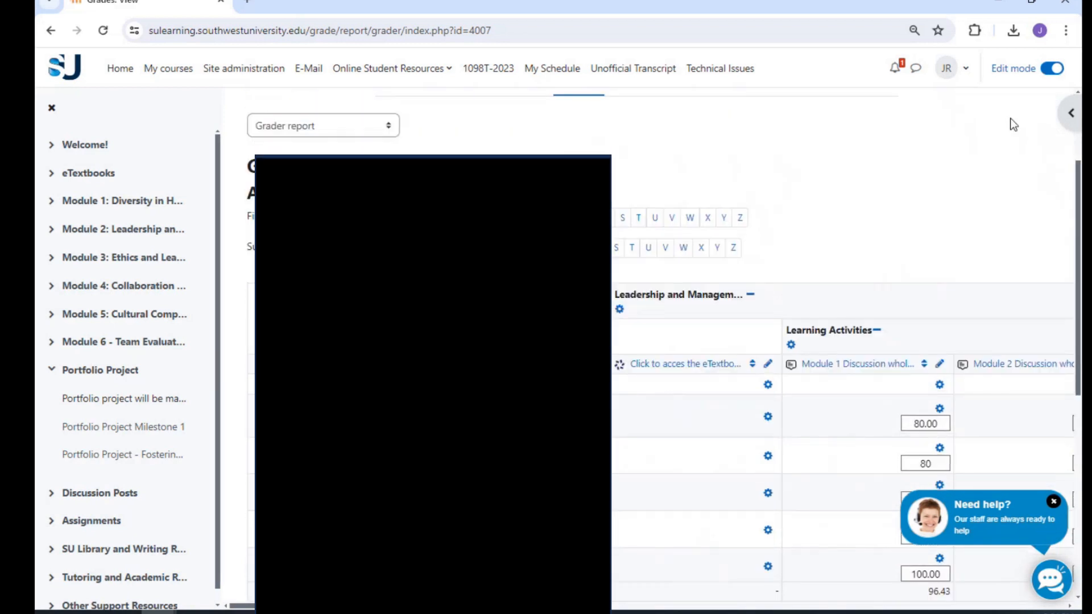
{"action": "left_click", "coordinate": [1053, 68]}
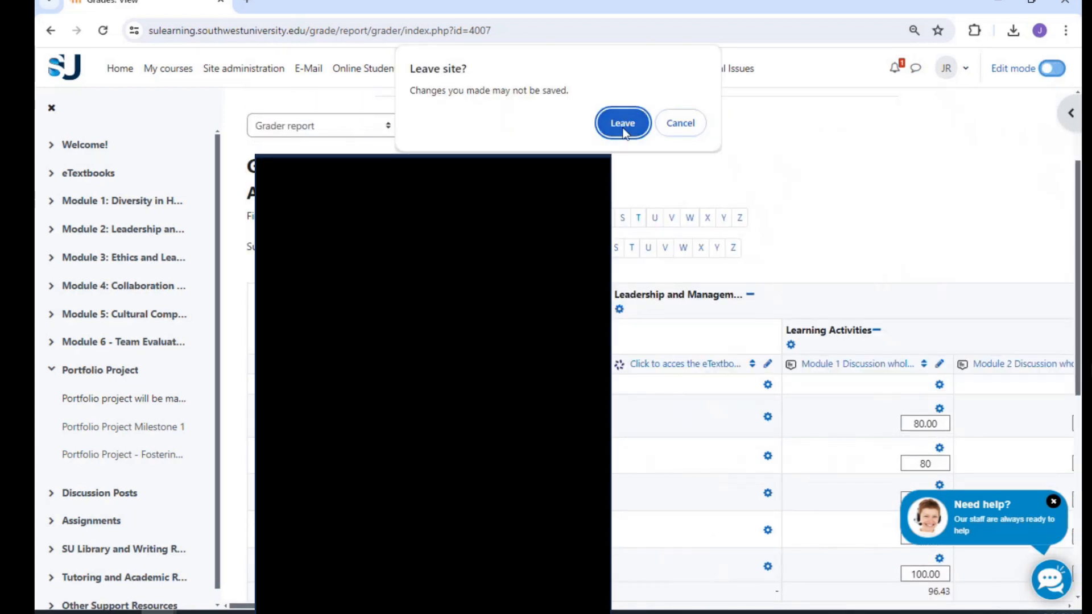
{"action": "left_click", "coordinate": [623, 126]}
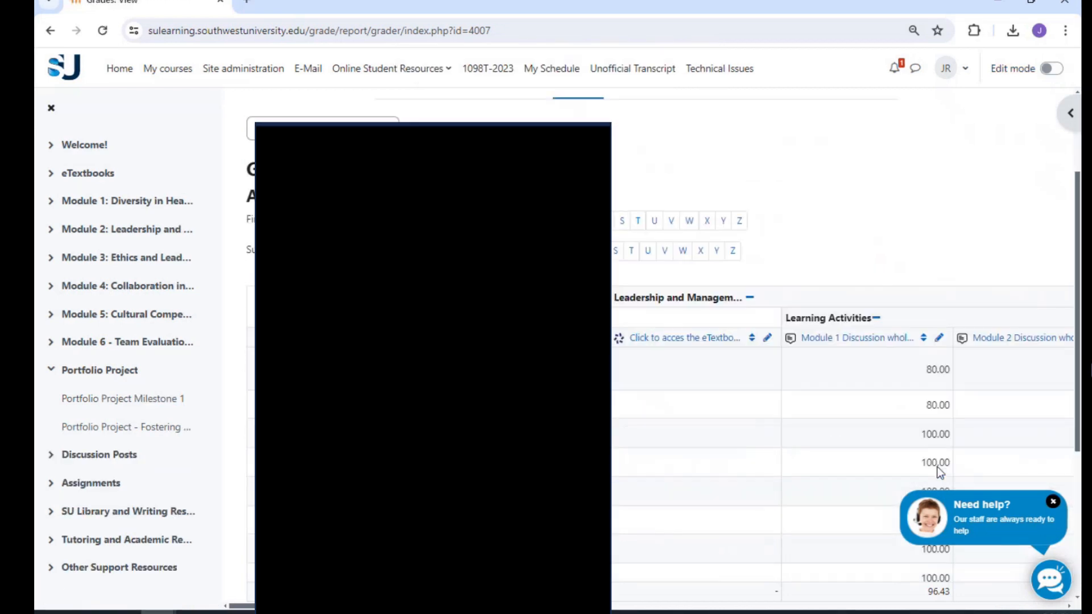
Step: Open the single view of all grades for the Module 1 Discussion whole forum
{"action": "scroll", "coordinate": [938, 409], "scroll_direction": "up", "scroll_amount": 3}
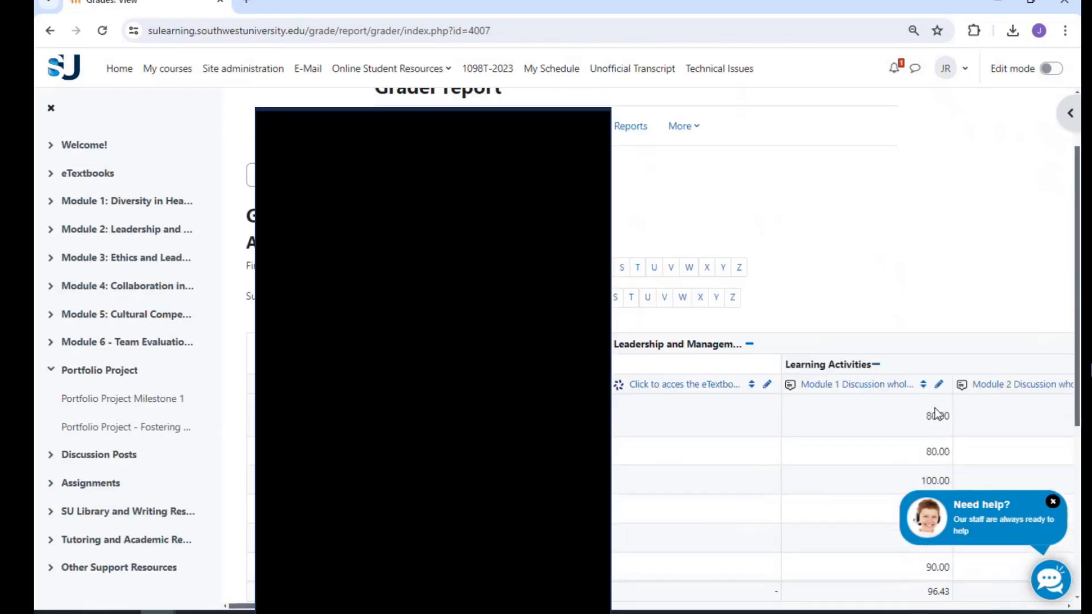
{"action": "scroll", "coordinate": [866, 358], "scroll_direction": "down", "scroll_amount": 8}
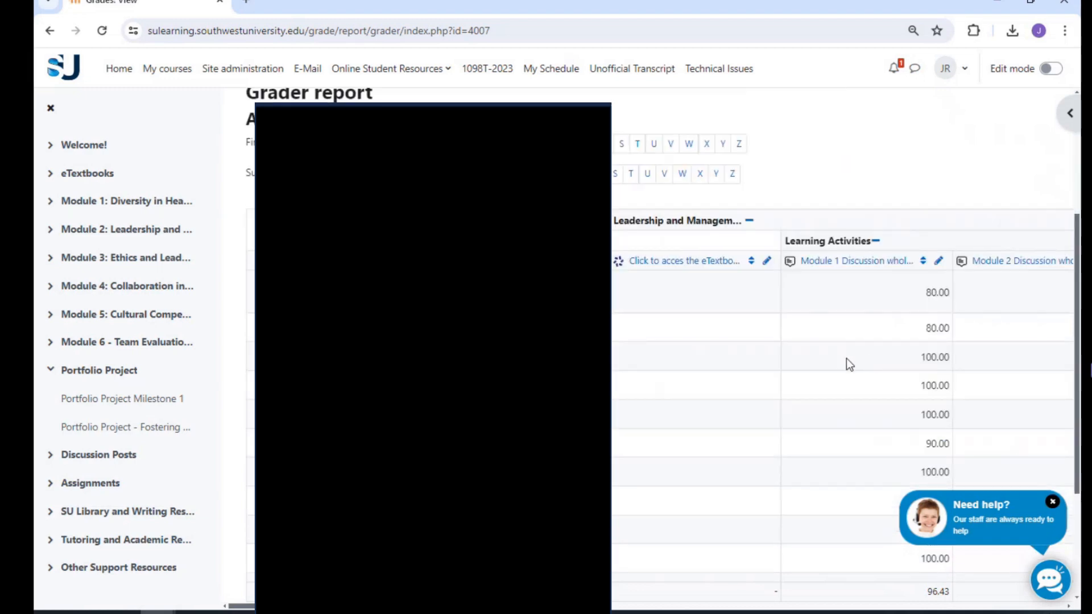
{"action": "scroll", "coordinate": [840, 378], "scroll_direction": "up", "scroll_amount": 8}
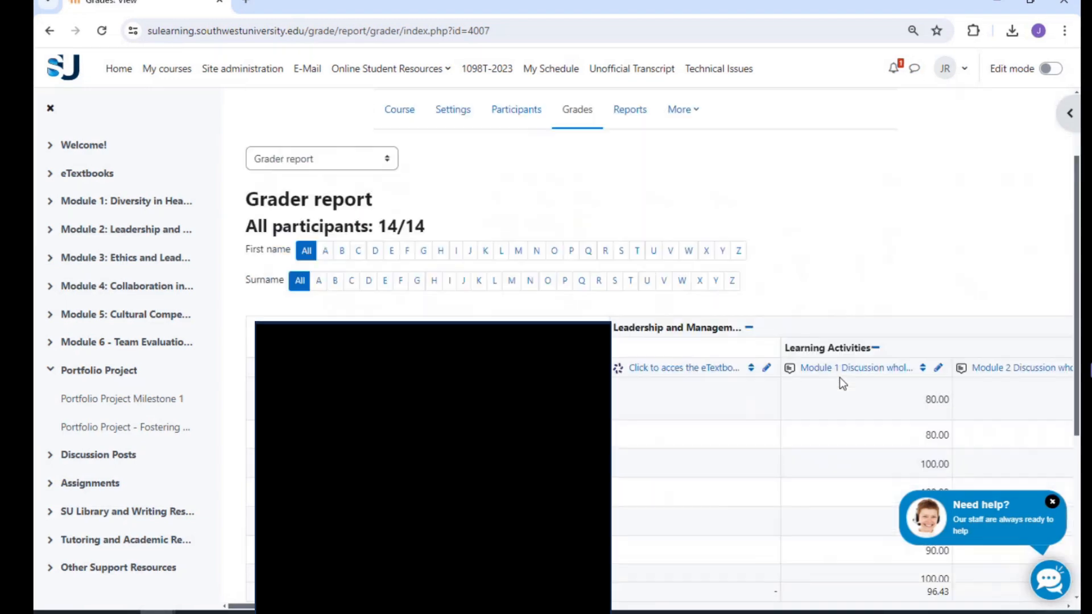
{"action": "scroll", "coordinate": [850, 361], "scroll_direction": "down", "scroll_amount": 1}
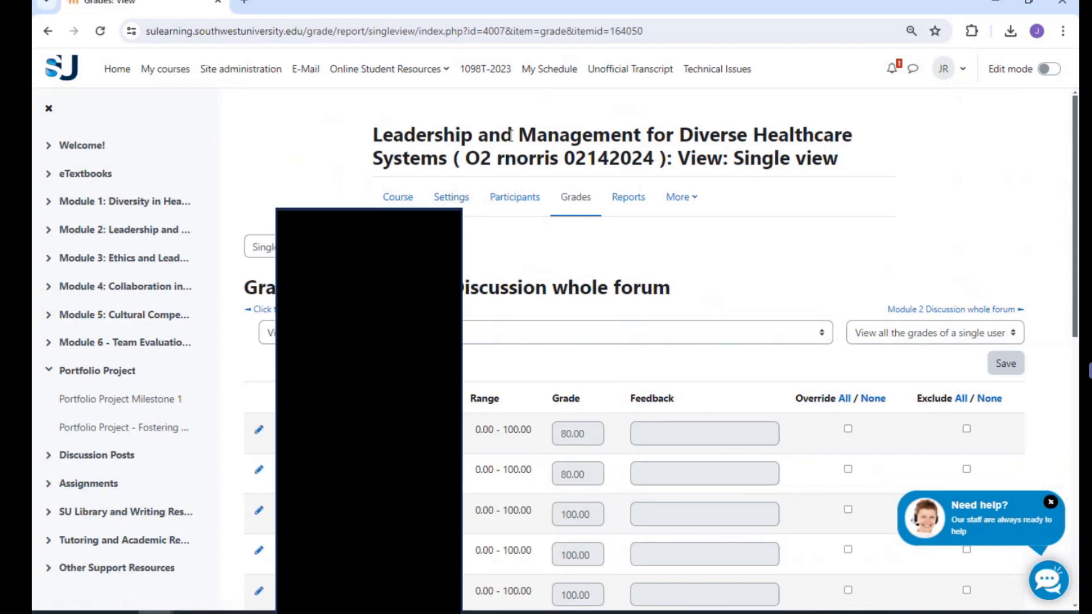
Step: Enable the override for the first student and enter the feedback "great job"
{"action": "scroll", "coordinate": [569, 336], "scroll_direction": "down", "scroll_amount": 4}
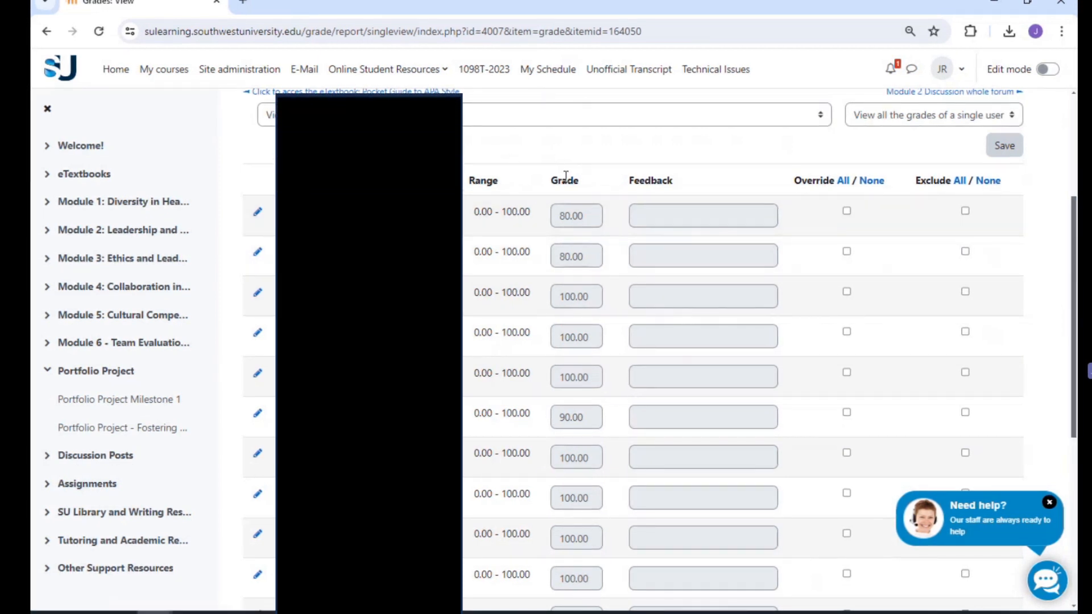
{"action": "scroll", "coordinate": [569, 211], "scroll_direction": "down", "scroll_amount": 5}
{"action": "scroll", "coordinate": [570, 211], "scroll_direction": "up", "scroll_amount": 6}
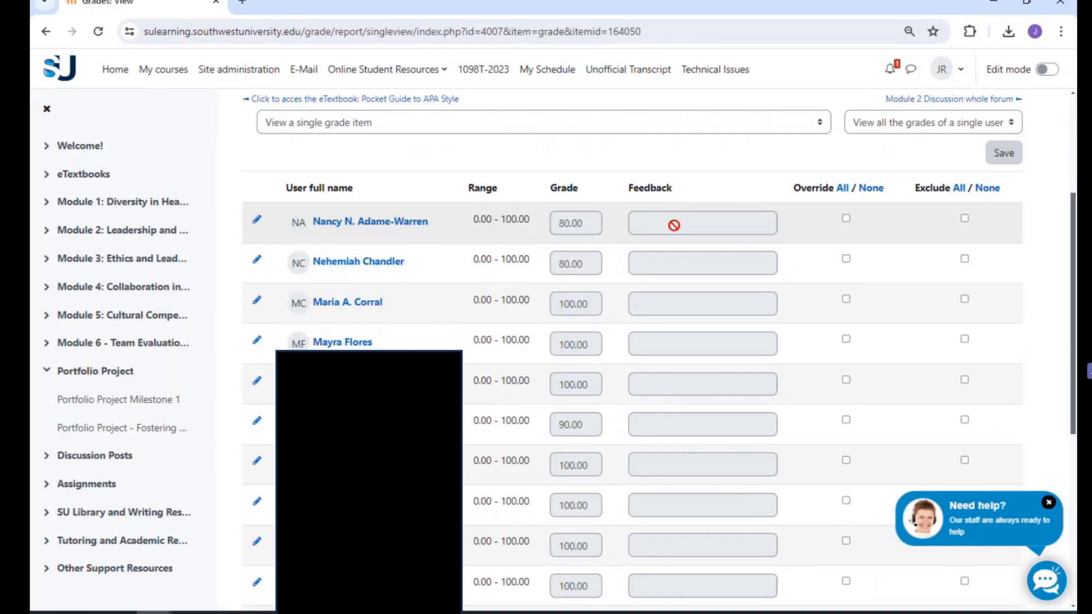
{"action": "scroll", "coordinate": [641, 302], "scroll_direction": "up", "scroll_amount": 4}
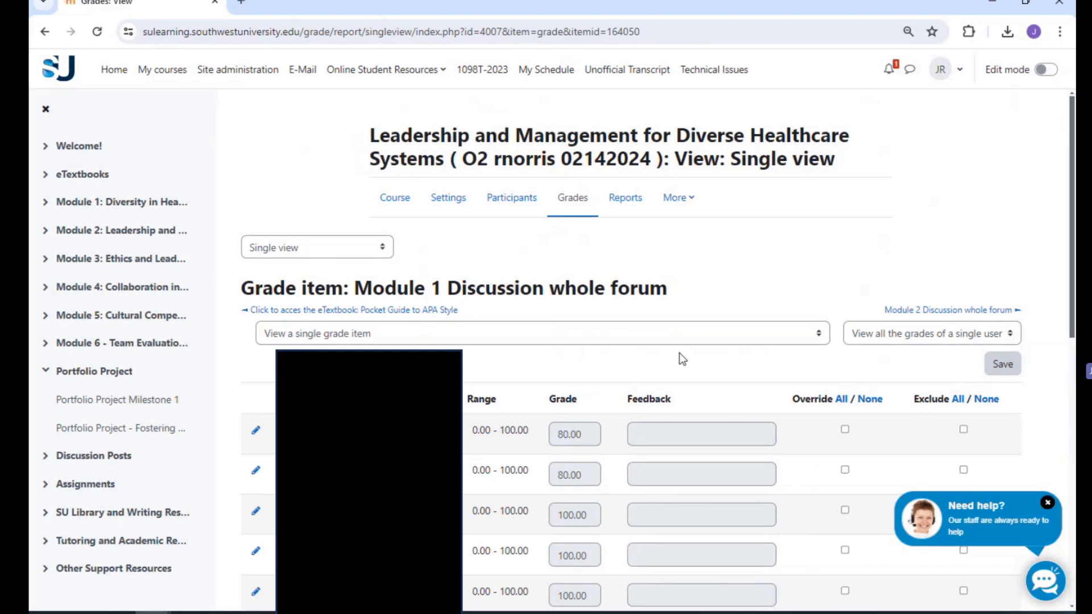
{"action": "scroll", "coordinate": [679, 352], "scroll_direction": "down", "scroll_amount": 1}
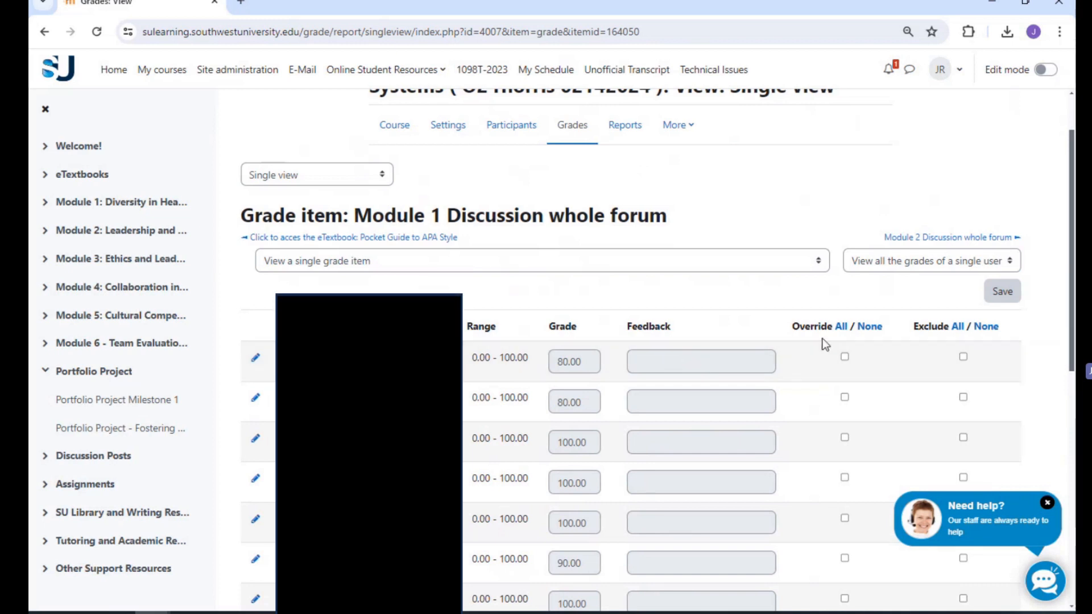
{"action": "scroll", "coordinate": [833, 336], "scroll_direction": "down", "scroll_amount": 1}
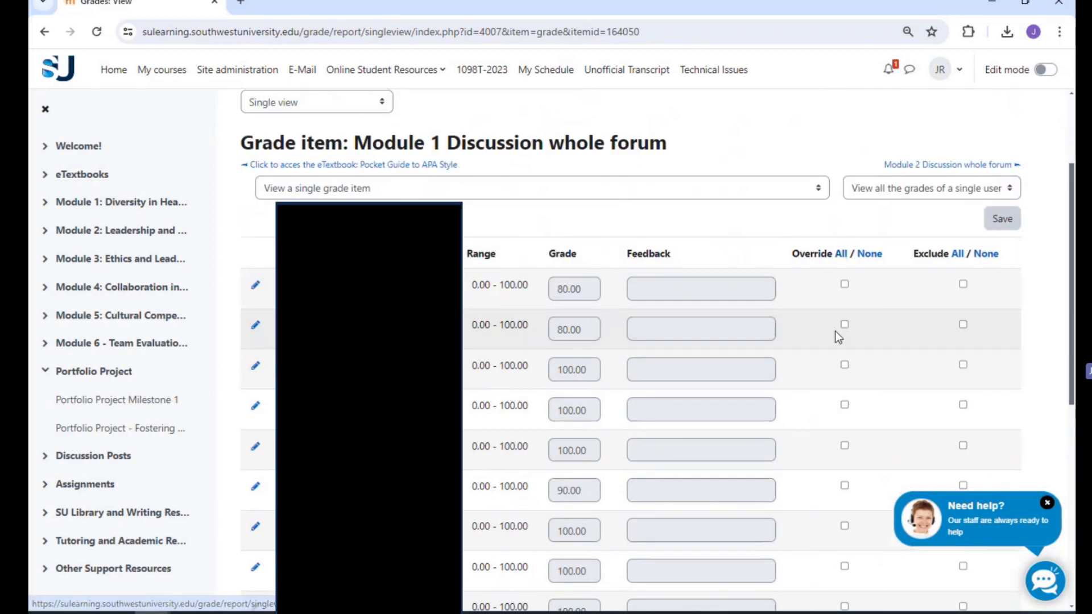
{"action": "scroll", "coordinate": [835, 331], "scroll_direction": "down", "scroll_amount": 1}
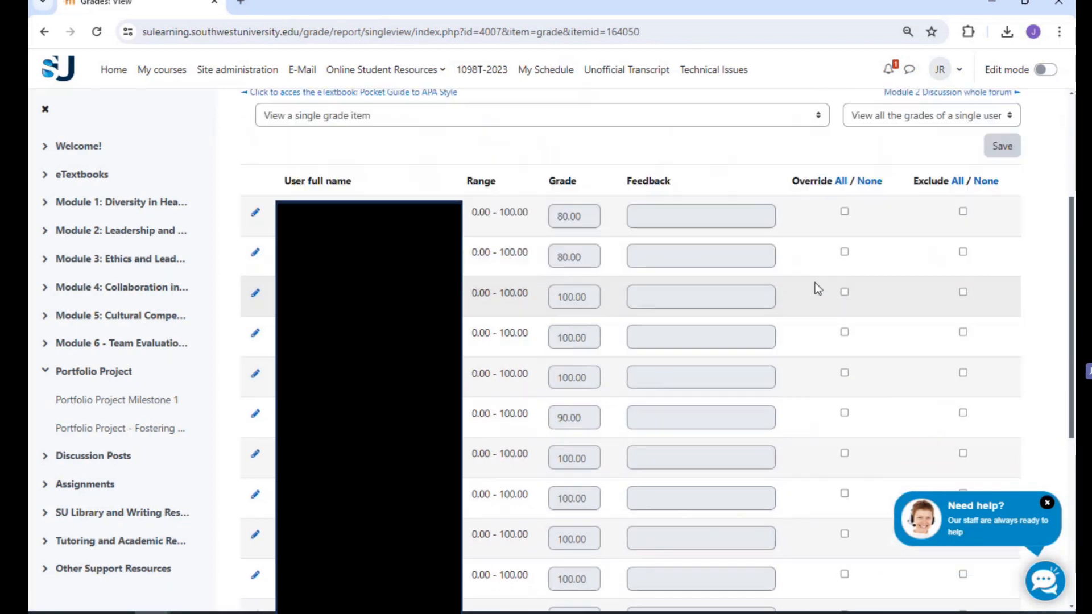
{"action": "left_click", "coordinate": [845, 211]}
{"action": "left_click", "coordinate": [726, 227]}
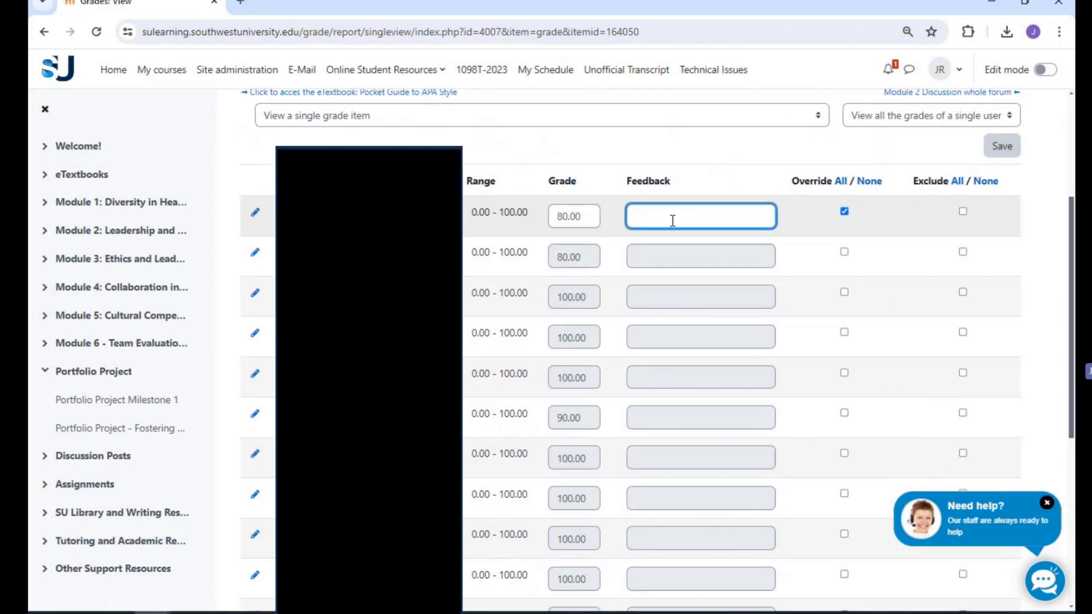
{"action": "type", "text": "great job"}
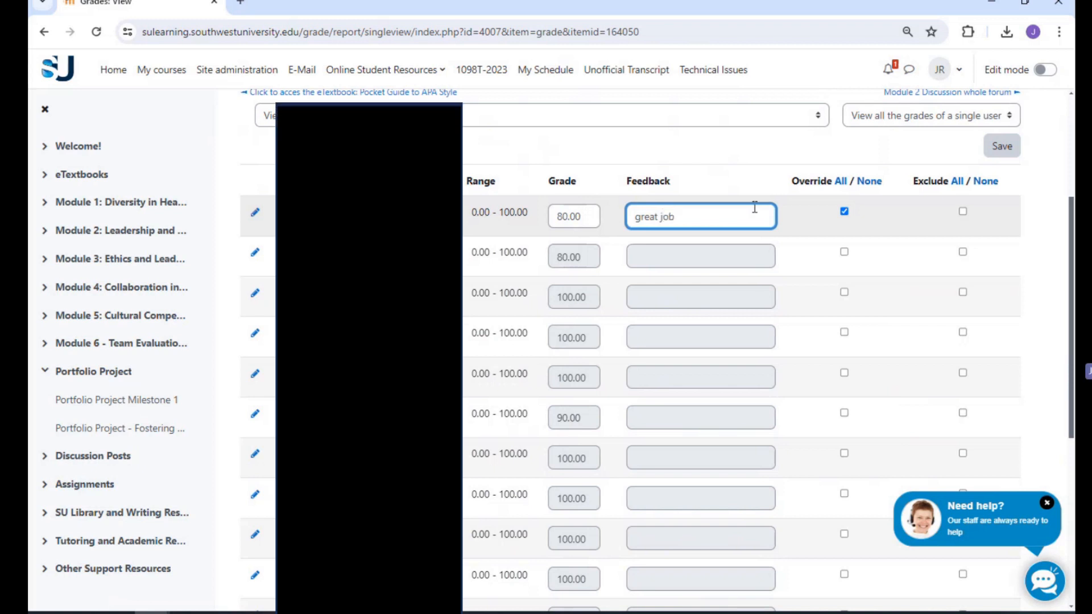
Step: Enable the grade override for all students in the Module 1 Discussion single view
{"action": "left_click", "coordinate": [840, 181]}
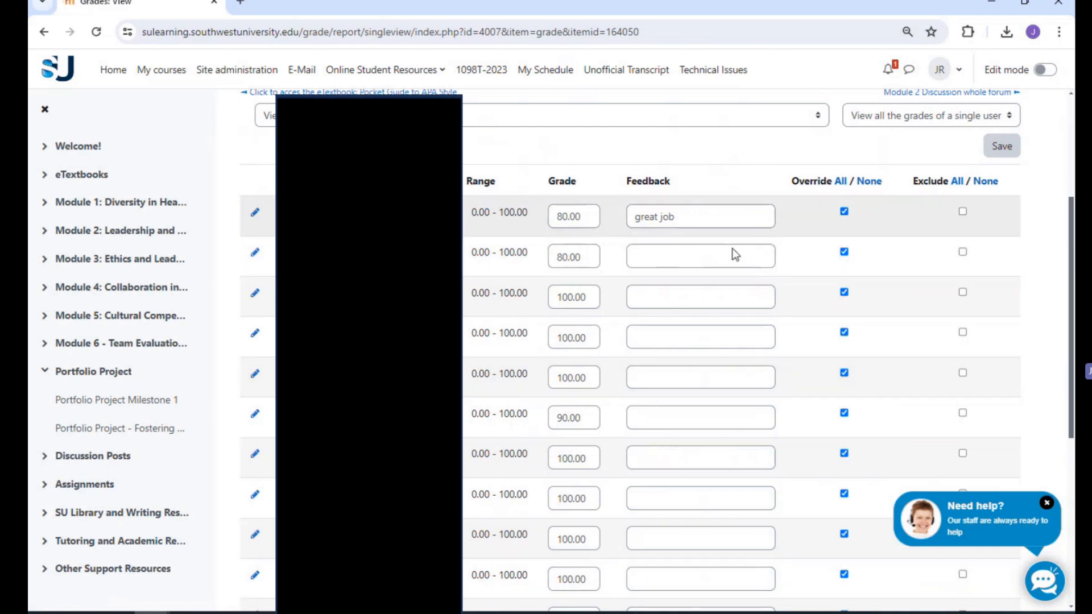
{"action": "scroll", "coordinate": [655, 302], "scroll_direction": "down", "scroll_amount": 6}
{"action": "scroll", "coordinate": [688, 547], "scroll_direction": "up", "scroll_amount": 5}
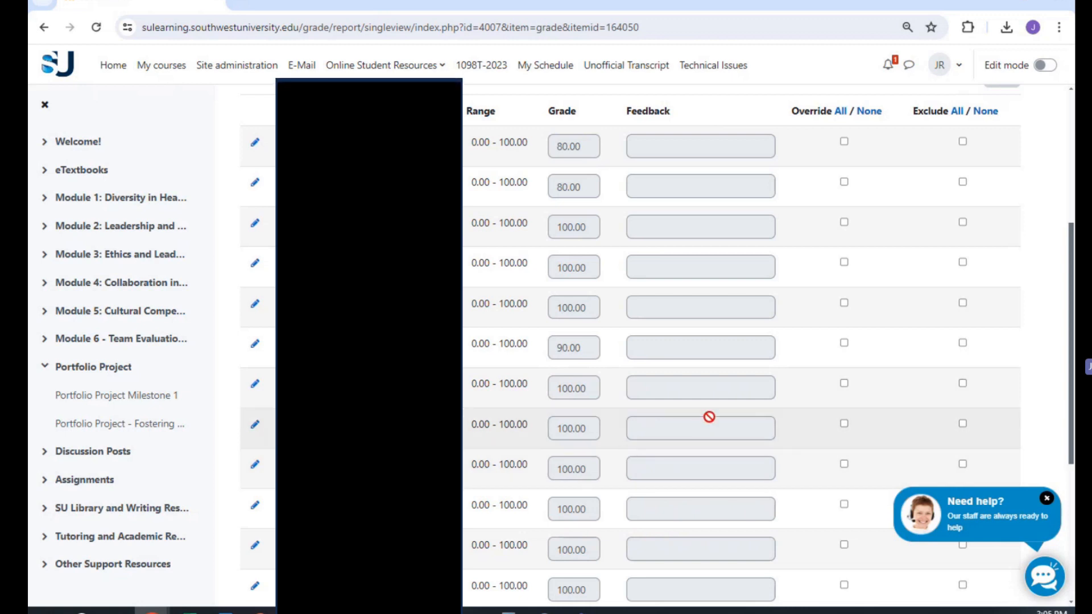
Step: Exclude all students' grades for the Module 1 Discussion and clear all the exclusions again
{"action": "scroll", "coordinate": [737, 380], "scroll_direction": "down", "scroll_amount": 4}
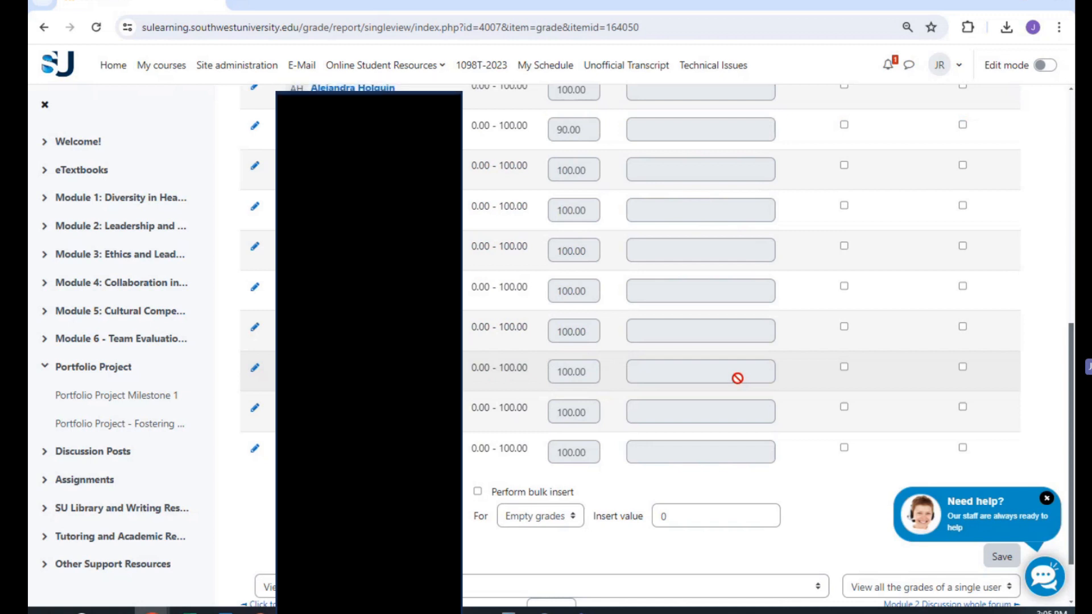
{"action": "scroll", "coordinate": [737, 379], "scroll_direction": "up", "scroll_amount": 3}
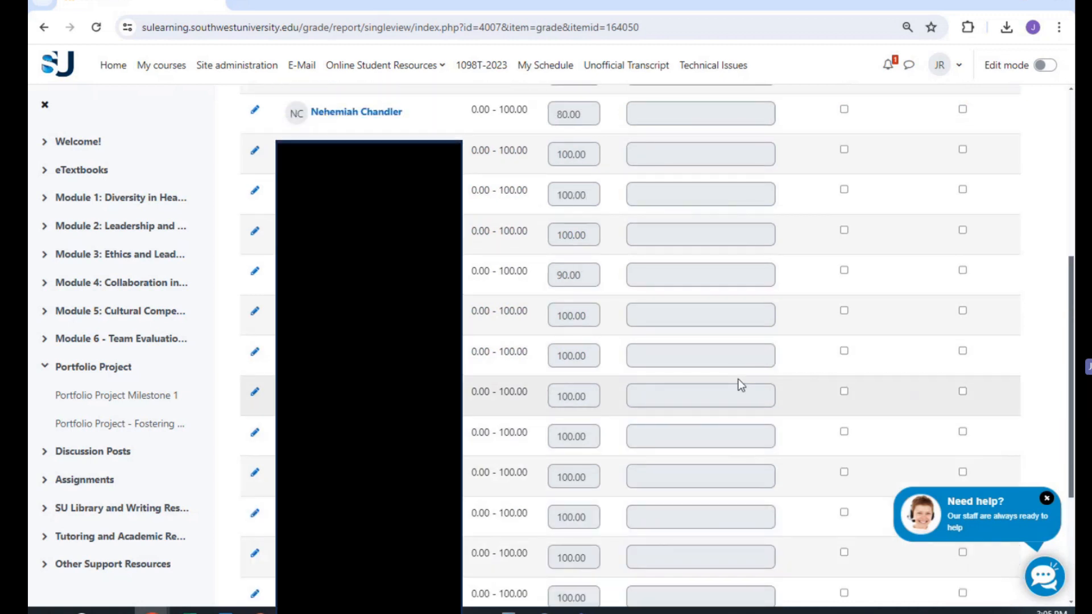
{"action": "scroll", "coordinate": [739, 379], "scroll_direction": "up", "scroll_amount": 2}
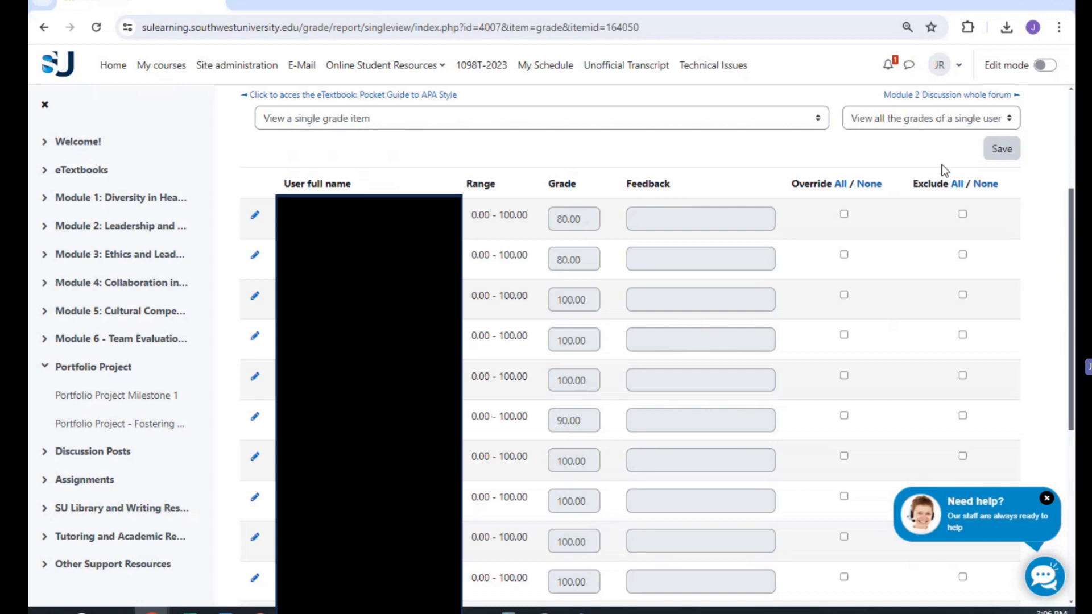
{"action": "left_click", "coordinate": [958, 184]}
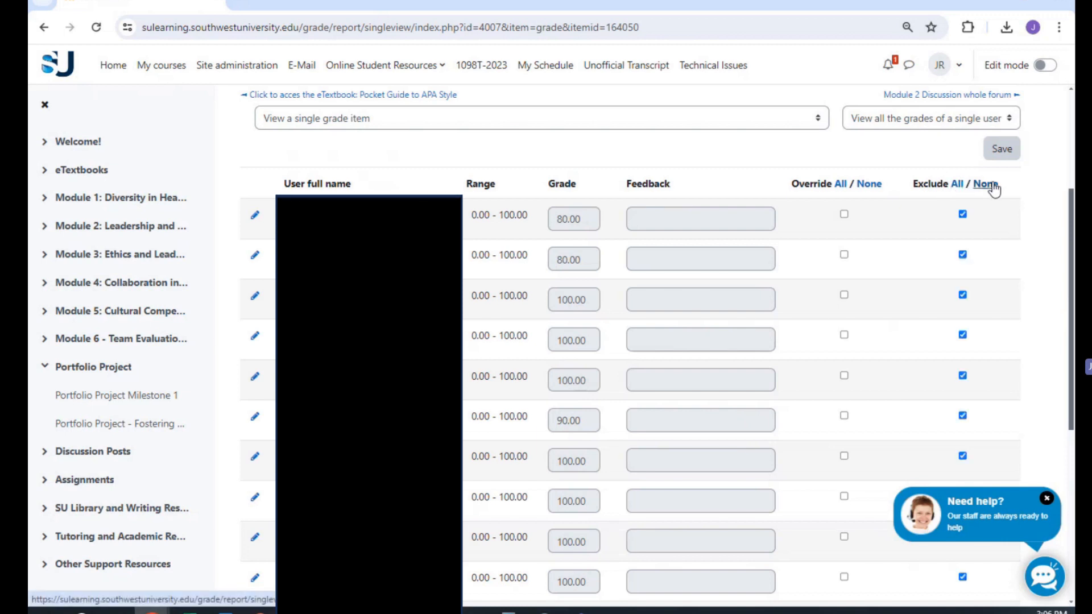
{"action": "left_click", "coordinate": [993, 188]}
Step: Mark the first student's grade as excluded and clear that exclusion again
{"action": "left_click", "coordinate": [962, 214]}
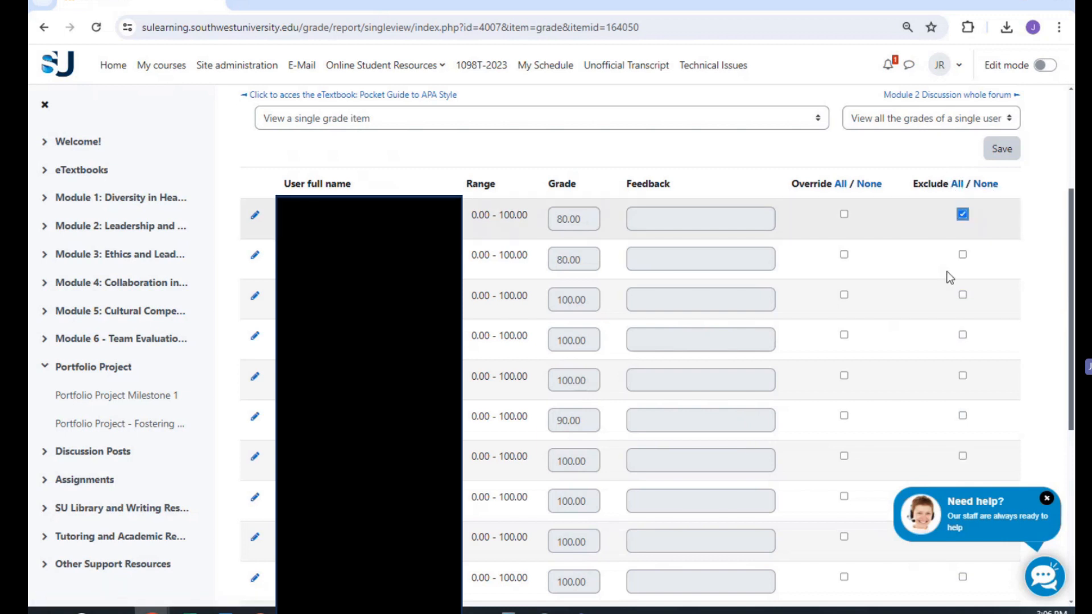
{"action": "left_click", "coordinate": [962, 335]}
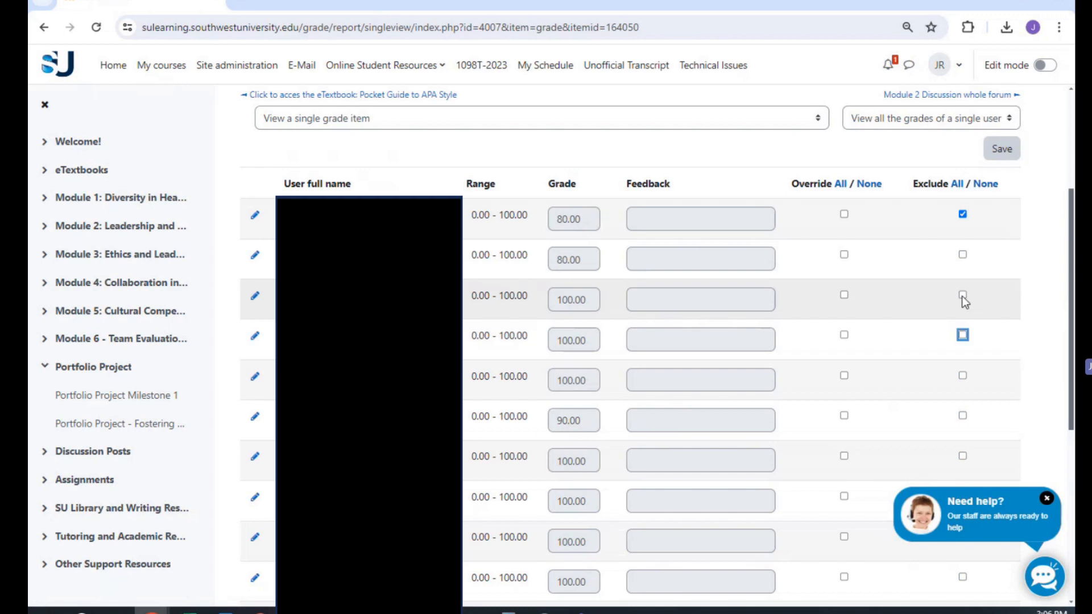
{"action": "left_click", "coordinate": [963, 215]}
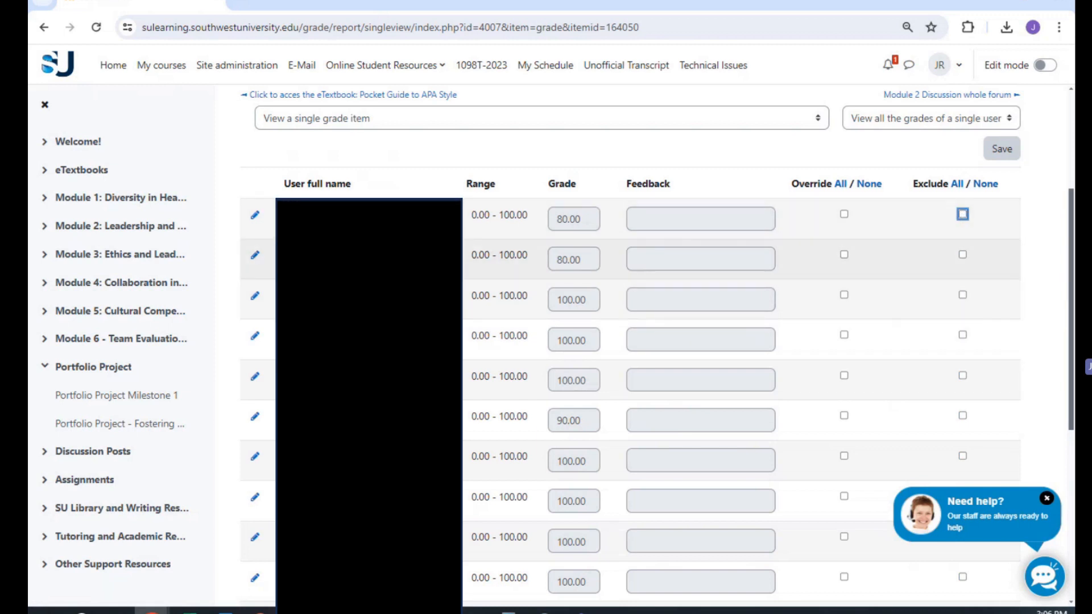
{"action": "left_click", "coordinate": [963, 215]}
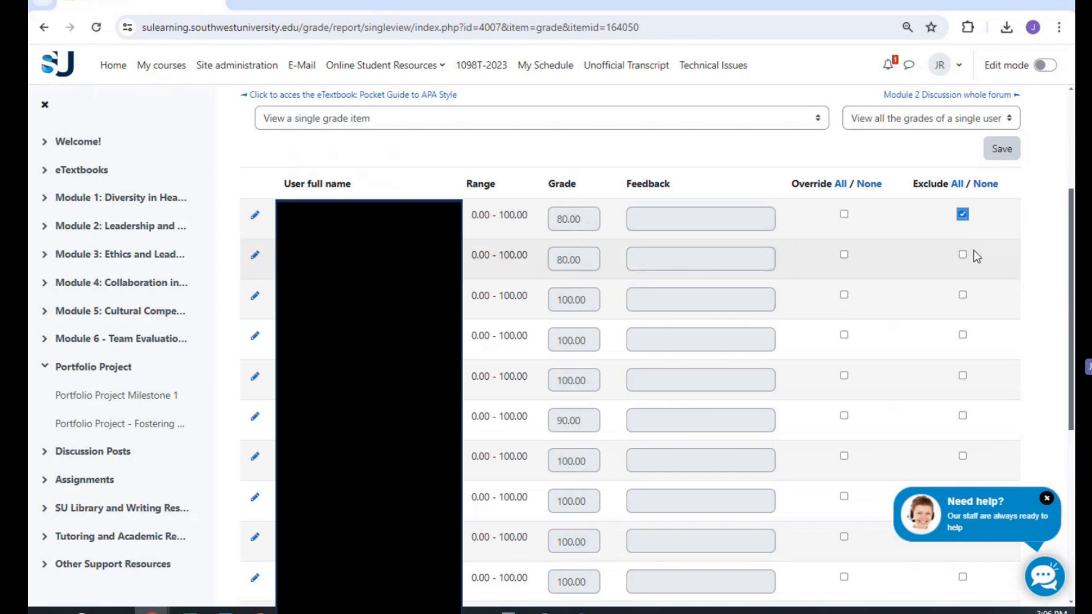
Step: Clear the exclusion checkbox for the first student's grade in the Module 1 Discussion single view
{"action": "left_click", "coordinate": [963, 215]}
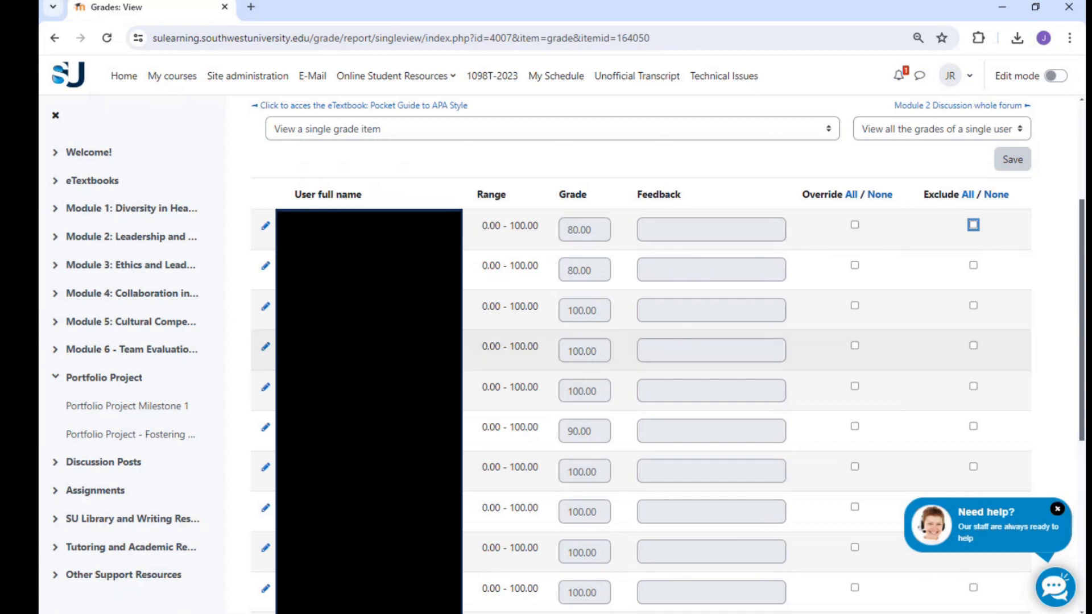
Step: Open Portfolio Project Milestone 1 and launch the grading view of a student's written-option submission from the submission inbox
{"action": "left_click", "coordinate": [117, 416]}
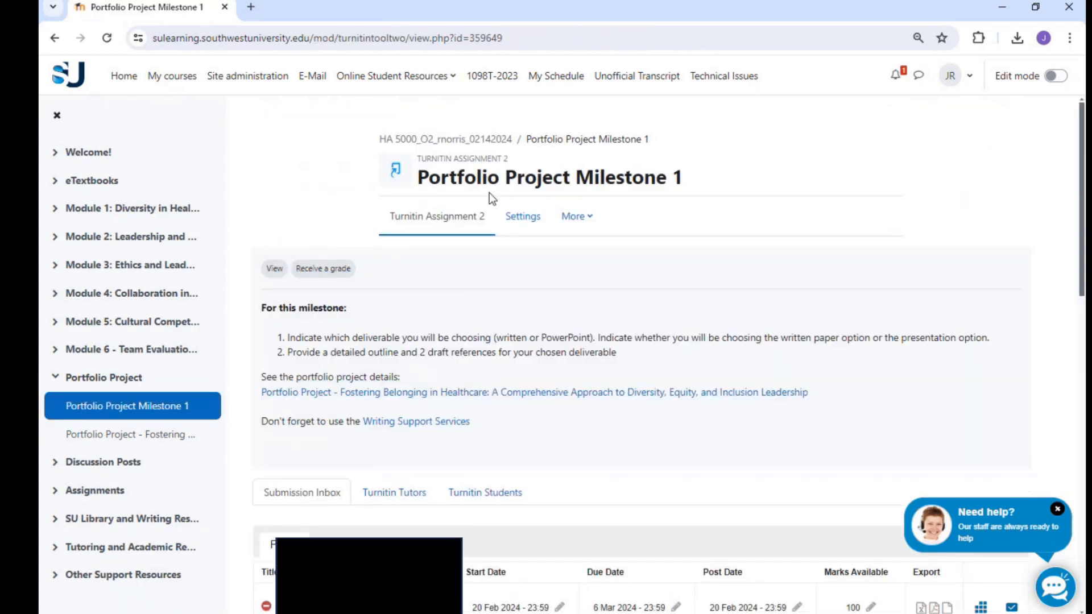
{"action": "scroll", "coordinate": [439, 320], "scroll_direction": "down", "scroll_amount": 10}
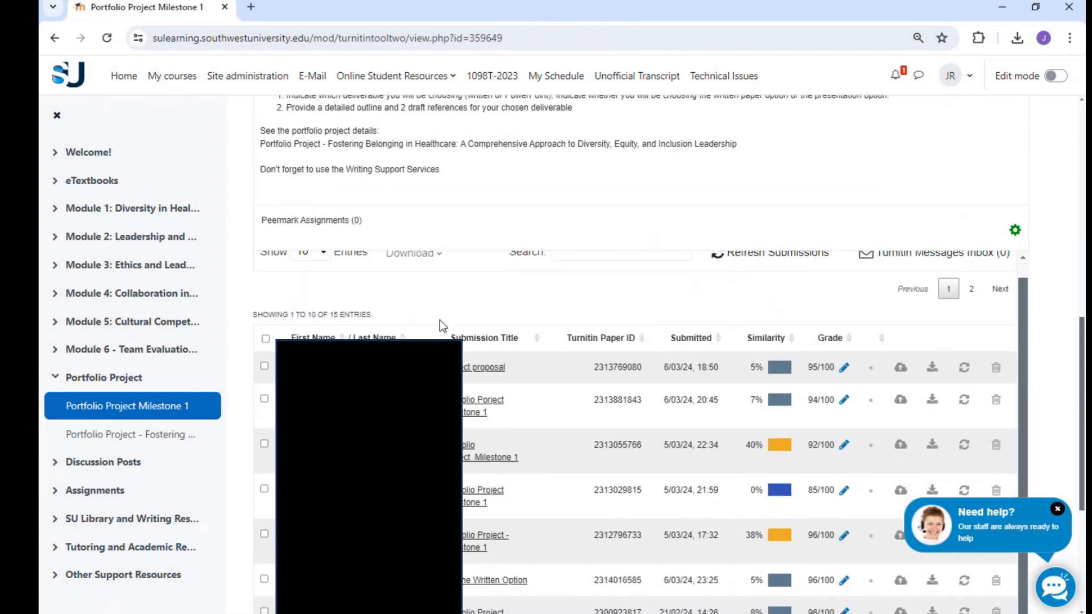
{"action": "scroll", "coordinate": [441, 325], "scroll_direction": "down", "scroll_amount": 1}
{"action": "scroll", "coordinate": [439, 322], "scroll_direction": "up", "scroll_amount": 3}
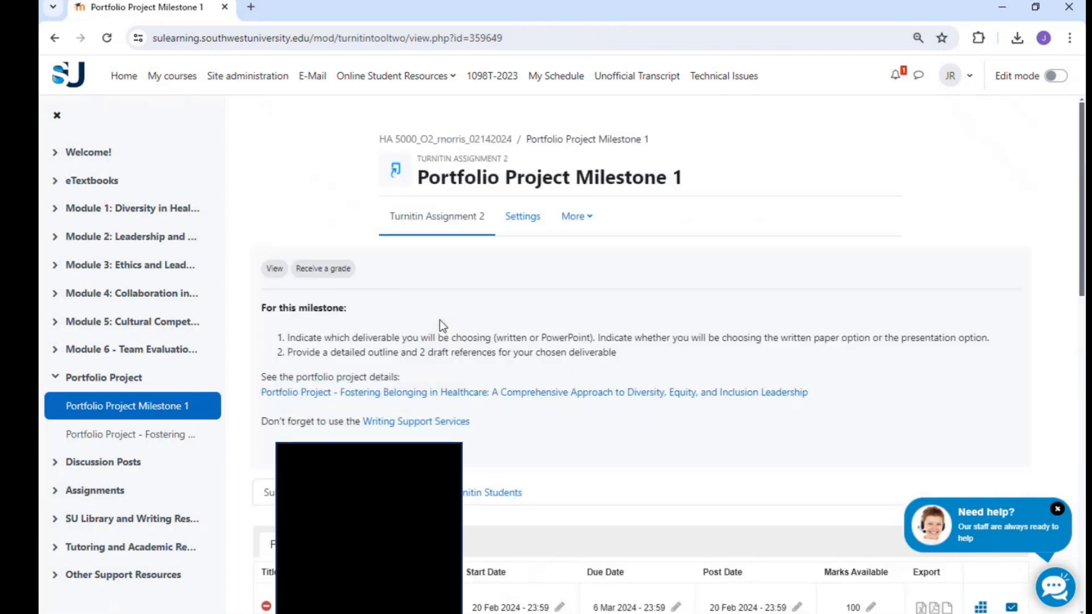
{"action": "scroll", "coordinate": [439, 322], "scroll_direction": "down", "scroll_amount": 12}
{"action": "left_click", "coordinate": [845, 435]}
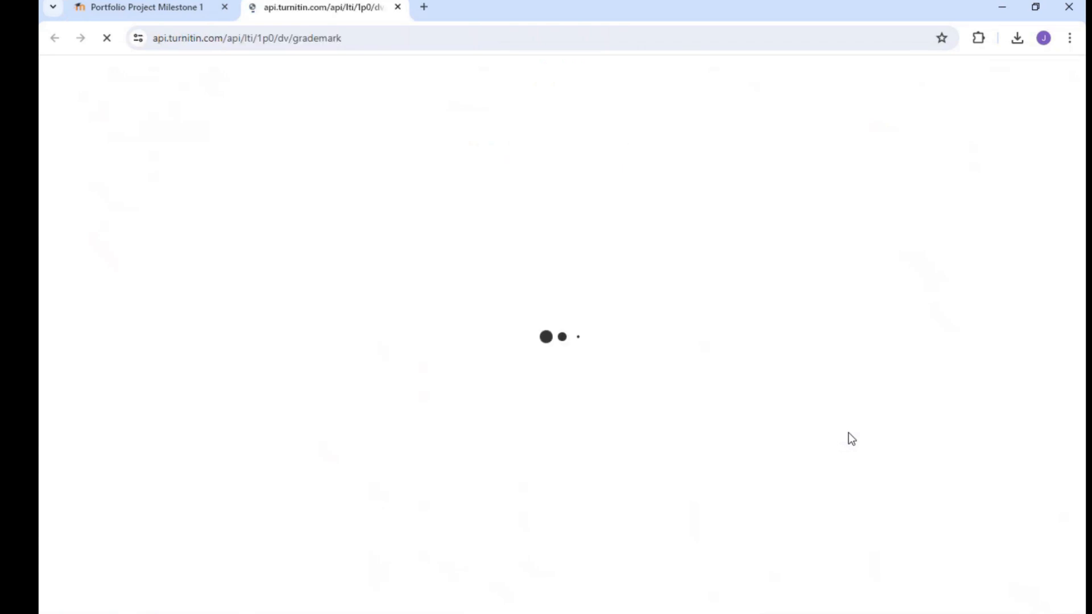
Step: Open the submission's grade for editing in Feedback Studio, then close the document without entering a new grade
{"action": "left_click", "coordinate": [791, 78]}
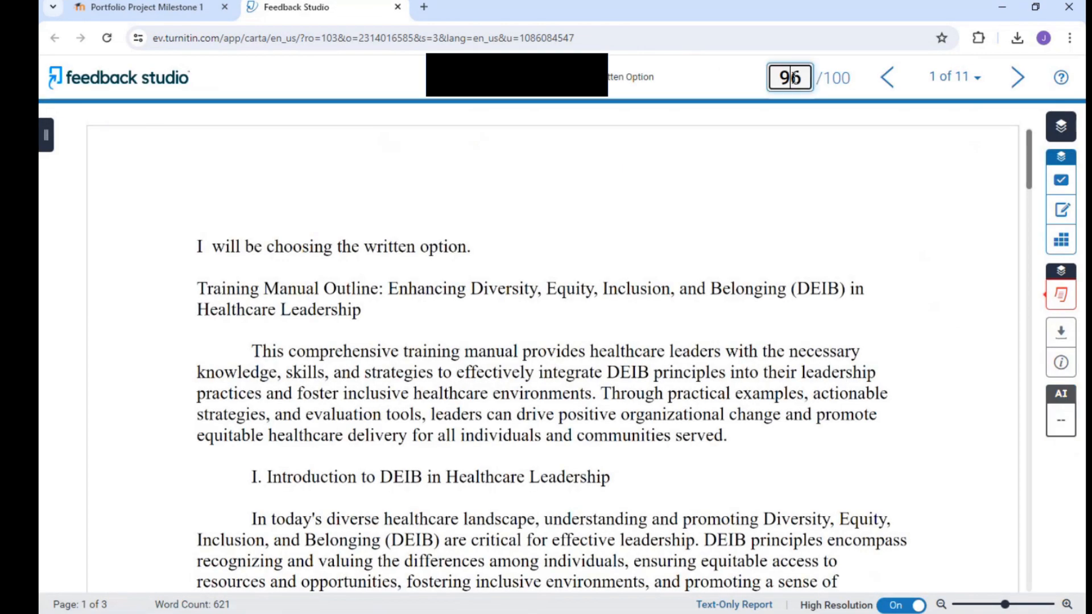
{"action": "double_click", "coordinate": [794, 78]}
{"action": "left_click", "coordinate": [792, 209]}
{"action": "left_click", "coordinate": [398, 7]}
Step: Return to the course gradebook, open the grade export page, and choose Excel spreadsheet as the export format
{"action": "left_click", "coordinate": [93, 155]}
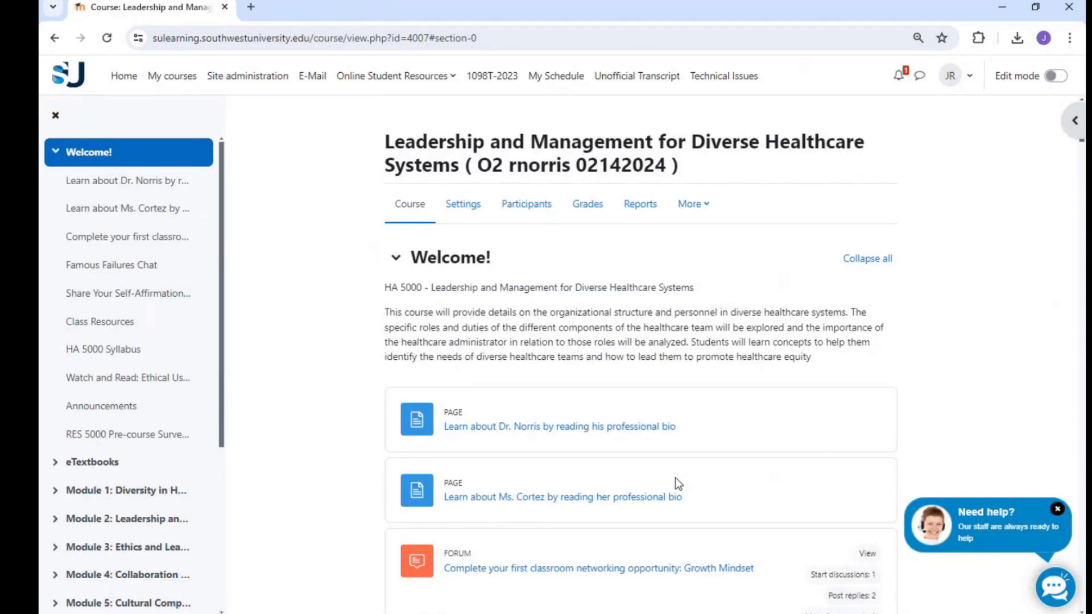
{"action": "left_click", "coordinate": [589, 209]}
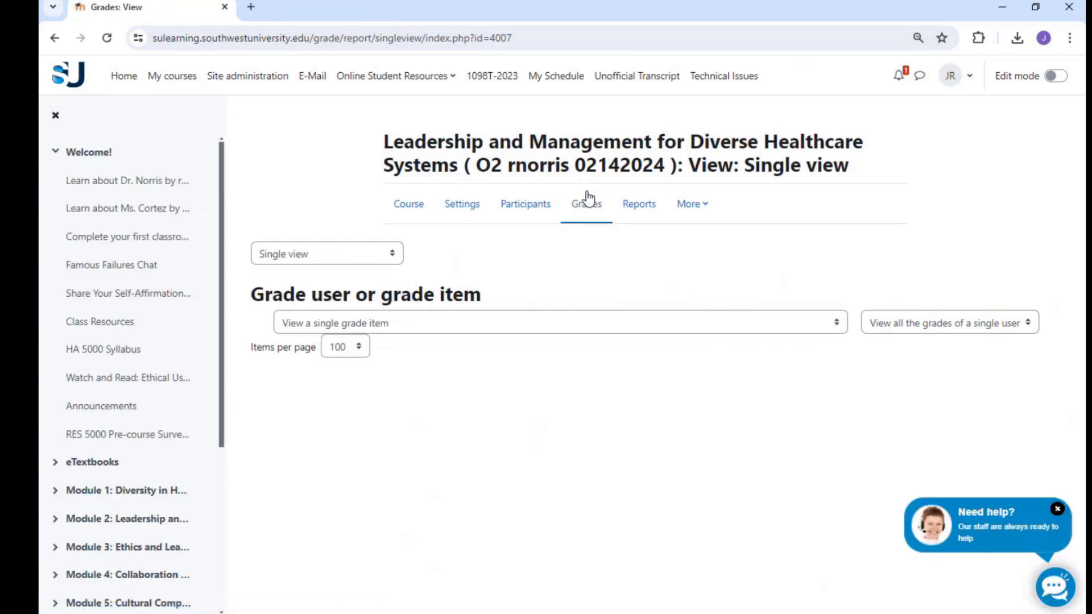
{"action": "left_click", "coordinate": [364, 253]}
{"action": "left_click", "coordinate": [302, 259]}
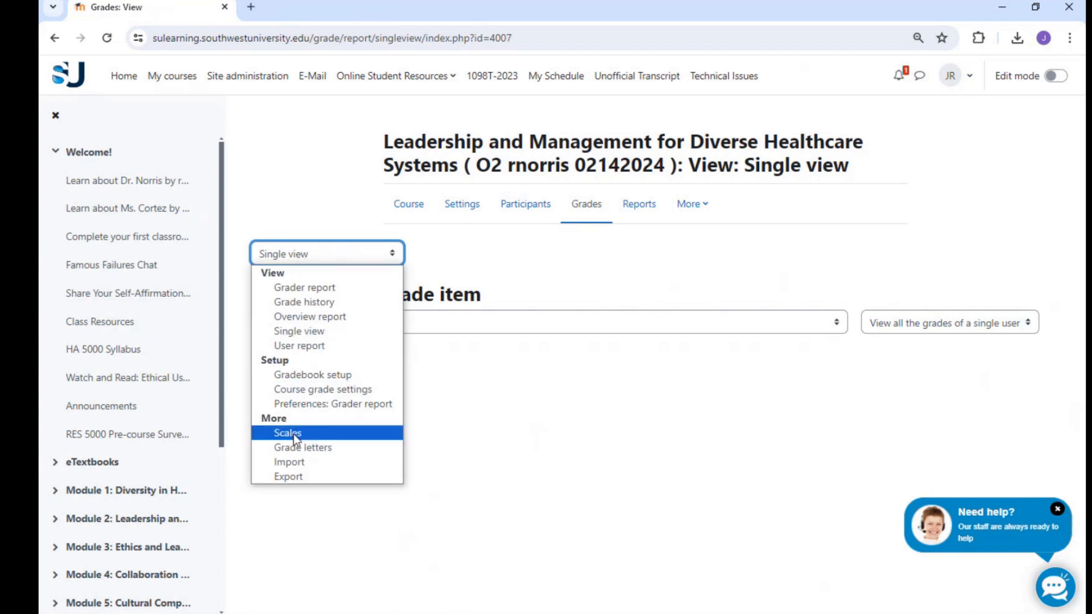
{"action": "left_click", "coordinate": [292, 478]}
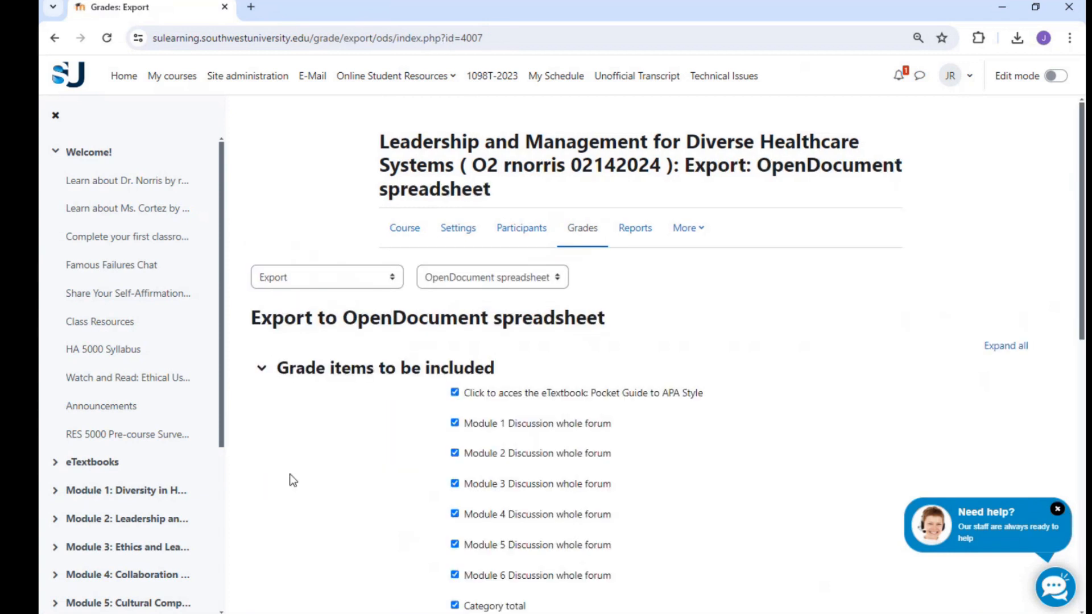
{"action": "left_click", "coordinate": [452, 282]}
{"action": "left_click", "coordinate": [449, 329]}
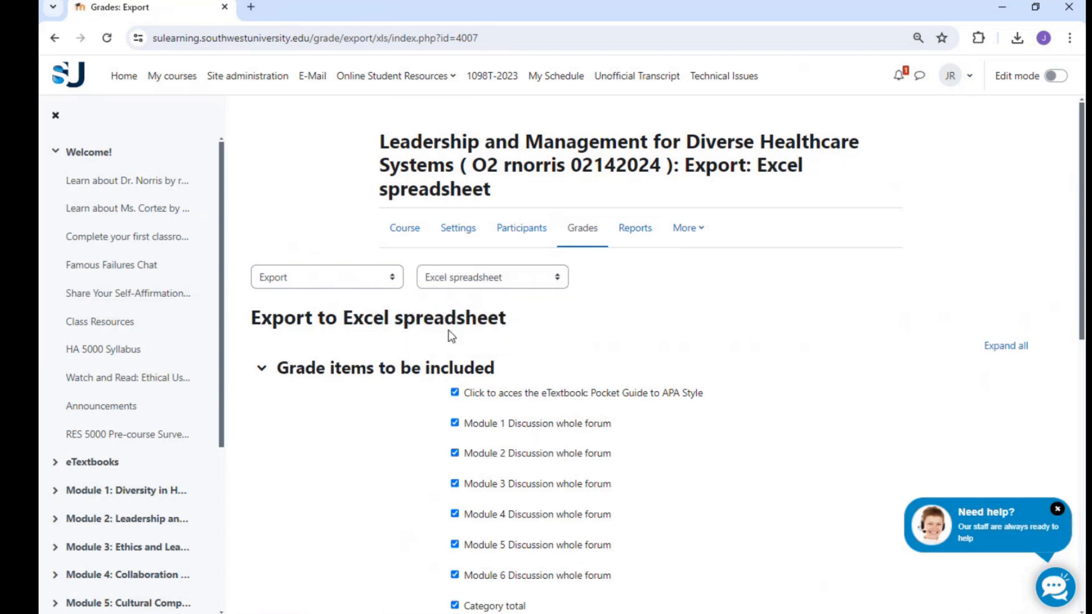
Step: Include feedback in the export format options and download the Excel grades spreadsheet with all grade items selected
{"action": "scroll", "coordinate": [538, 327], "scroll_direction": "down", "scroll_amount": 3}
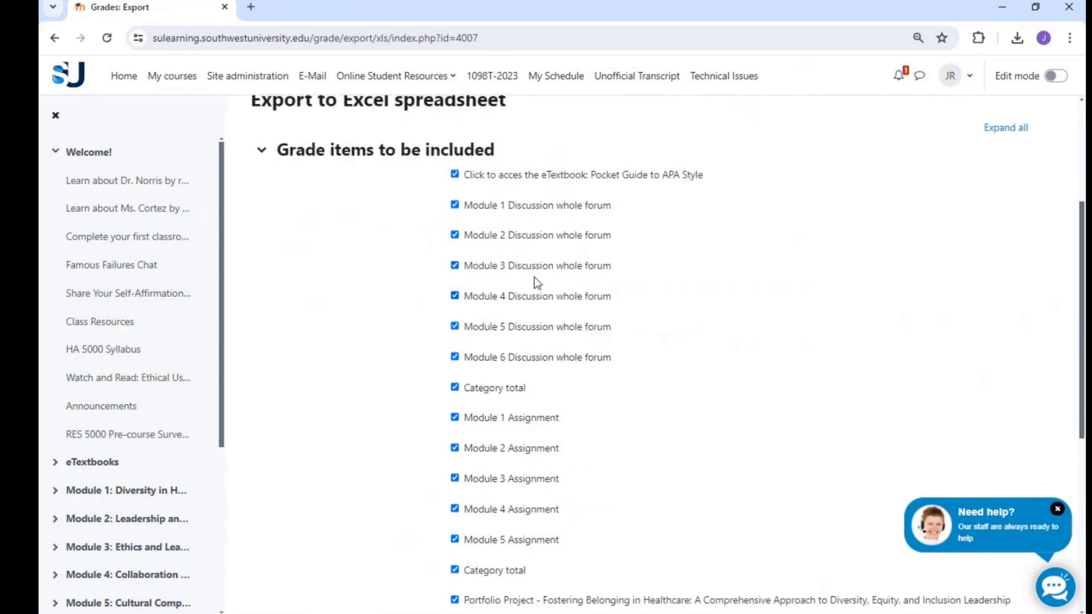
{"action": "scroll", "coordinate": [532, 387], "scroll_direction": "down", "scroll_amount": 3}
{"action": "scroll", "coordinate": [532, 388], "scroll_direction": "up", "scroll_amount": 3}
{"action": "scroll", "coordinate": [633, 366], "scroll_direction": "down", "scroll_amount": 4}
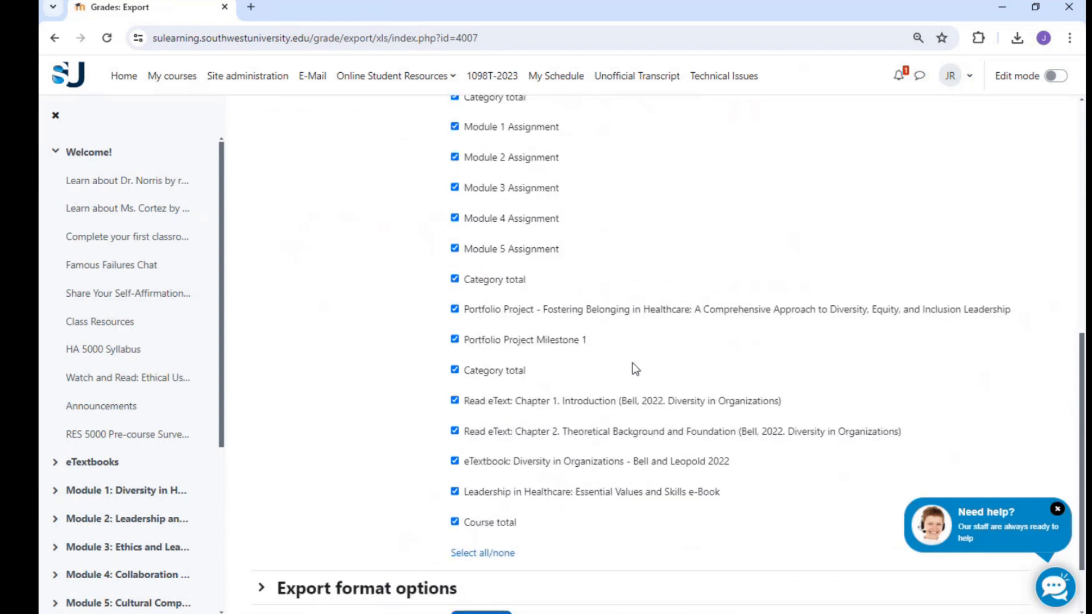
{"action": "scroll", "coordinate": [635, 369], "scroll_direction": "down", "scroll_amount": 1}
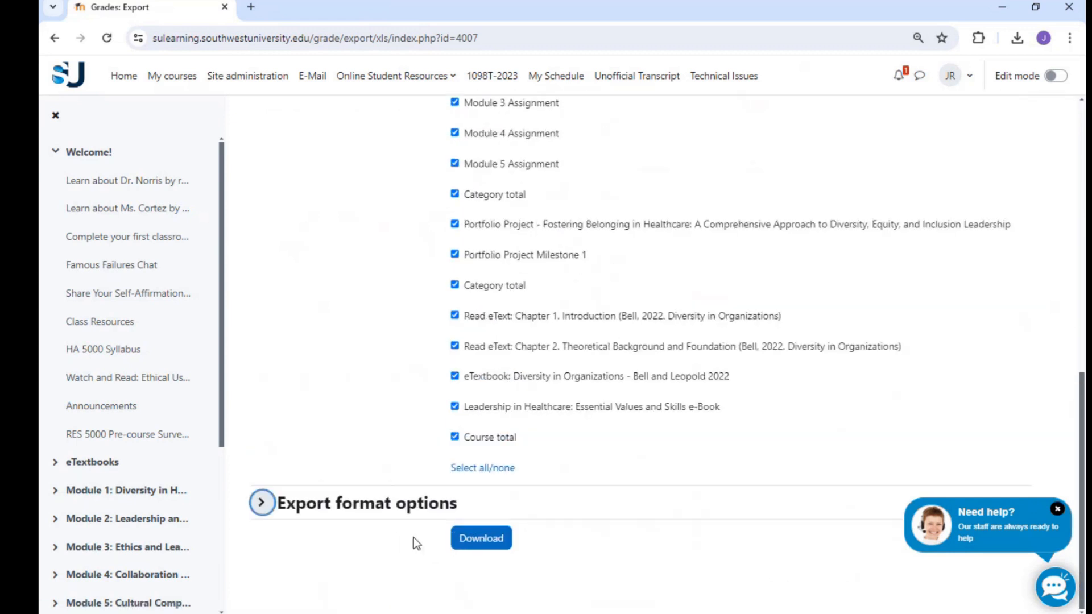
{"action": "left_click", "coordinate": [388, 504]}
{"action": "scroll", "coordinate": [398, 483], "scroll_direction": "down", "scroll_amount": 2}
{"action": "left_click", "coordinate": [455, 402]}
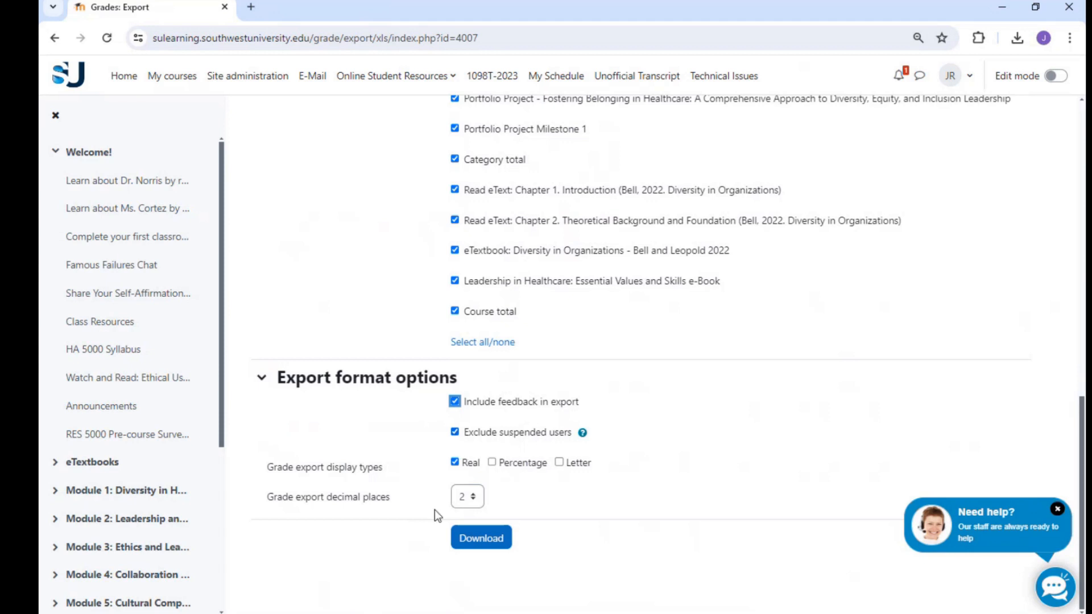
{"action": "left_click", "coordinate": [495, 541]}
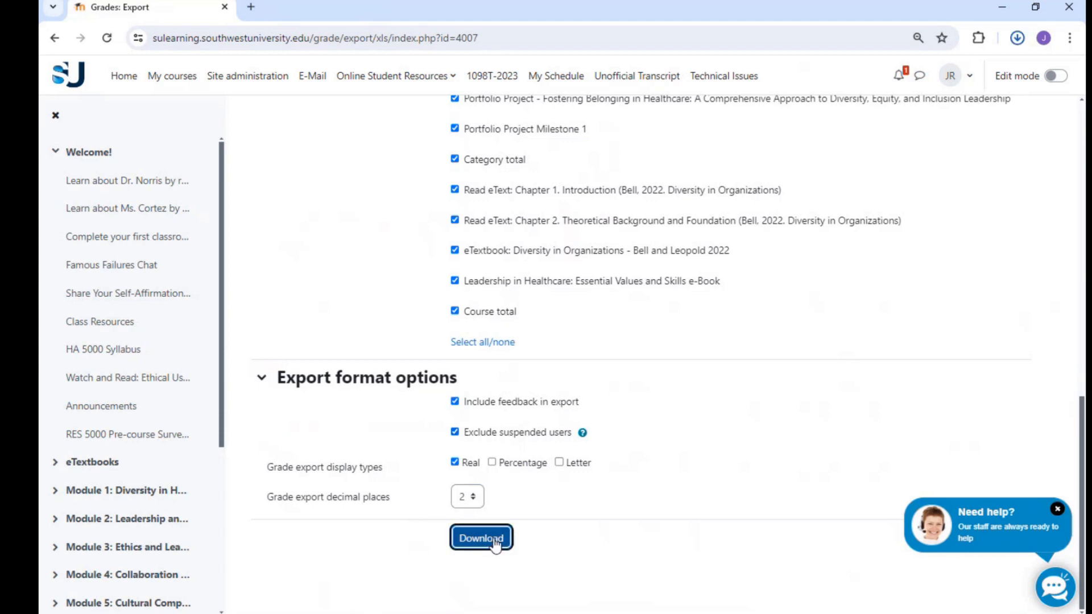
{"action": "mouse_move", "coordinate": [950, 82]}
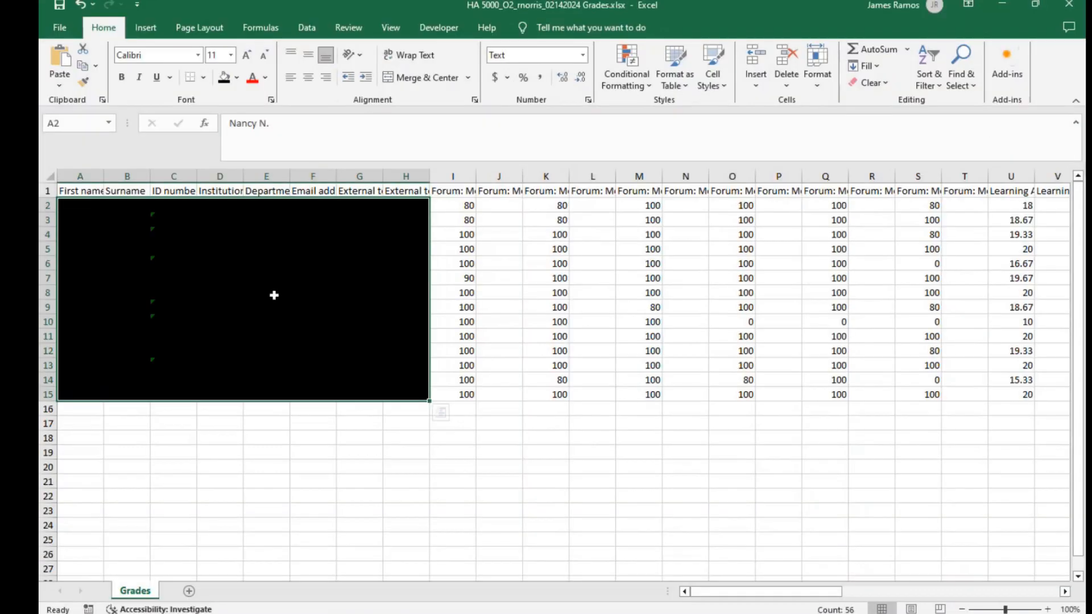
Step: Switch to the exported grades workbook in Excel and examine the student detail columns and the discussion grade and feedback columns
{"action": "left_click", "coordinate": [302, 465]}
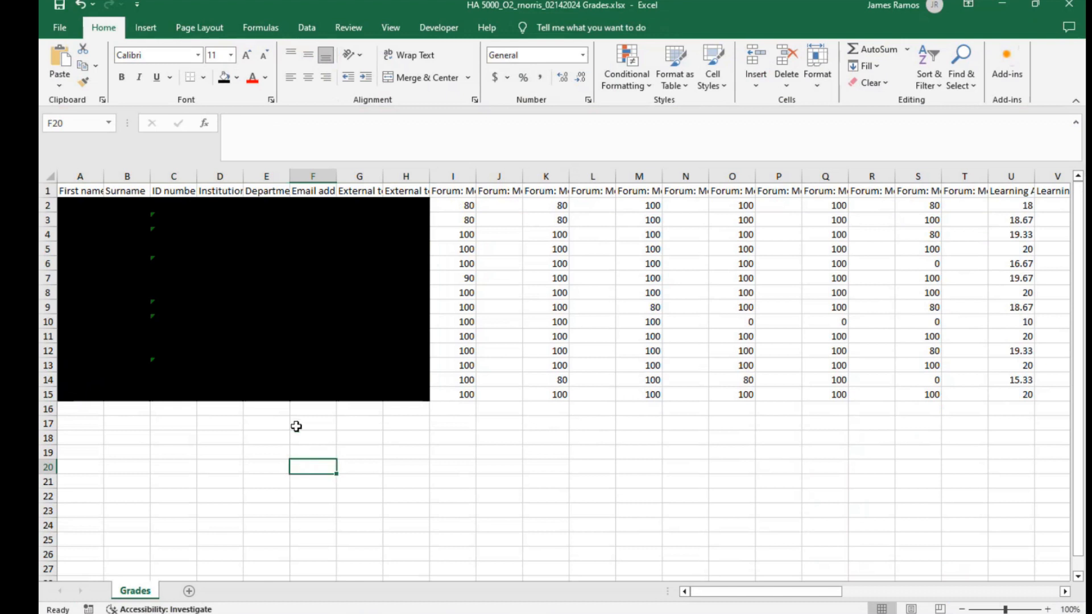
{"action": "left_click_drag", "start_coordinate": [92, 191], "coordinate": [428, 380]}
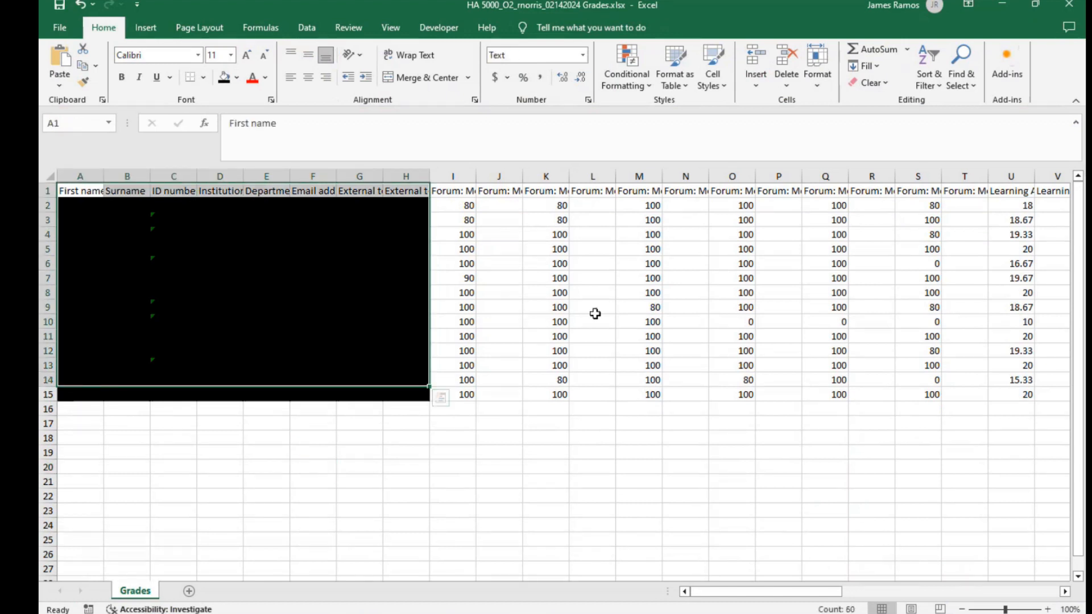
{"action": "left_click", "coordinate": [728, 453]}
{"action": "left_click", "coordinate": [455, 192]}
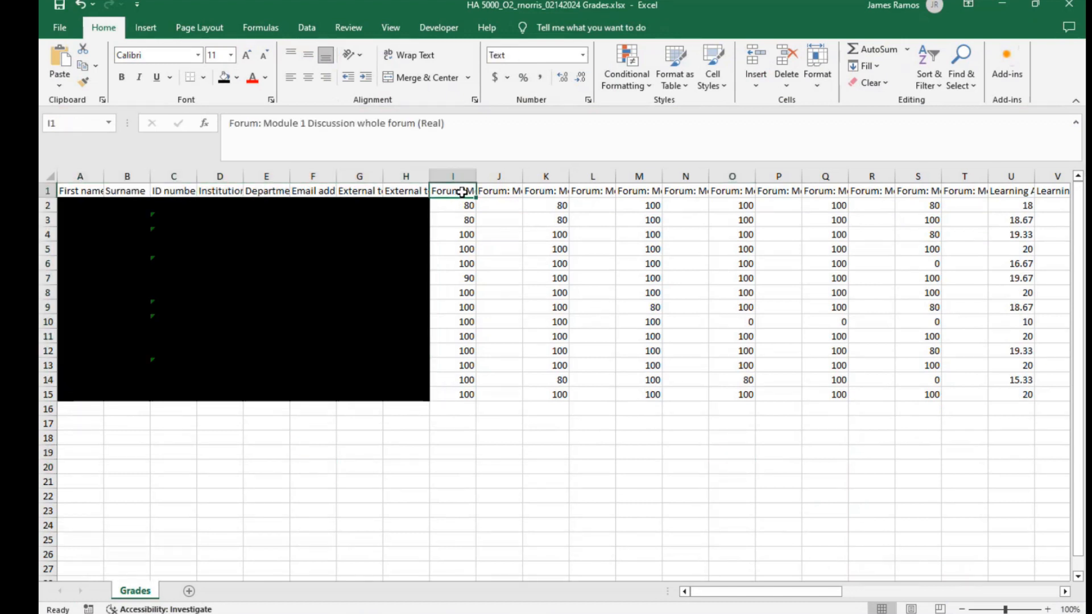
{"action": "left_click", "coordinate": [497, 191]}
{"action": "left_click", "coordinate": [540, 191]}
{"action": "left_click", "coordinate": [594, 191]}
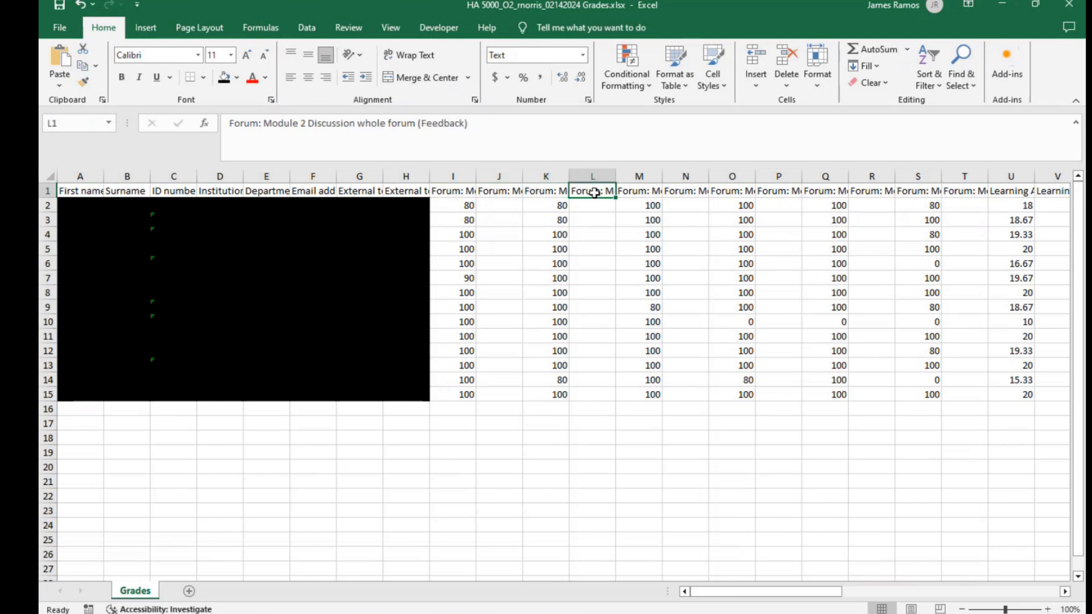
{"action": "left_click_drag", "start_coordinate": [643, 205], "coordinate": [647, 321]}
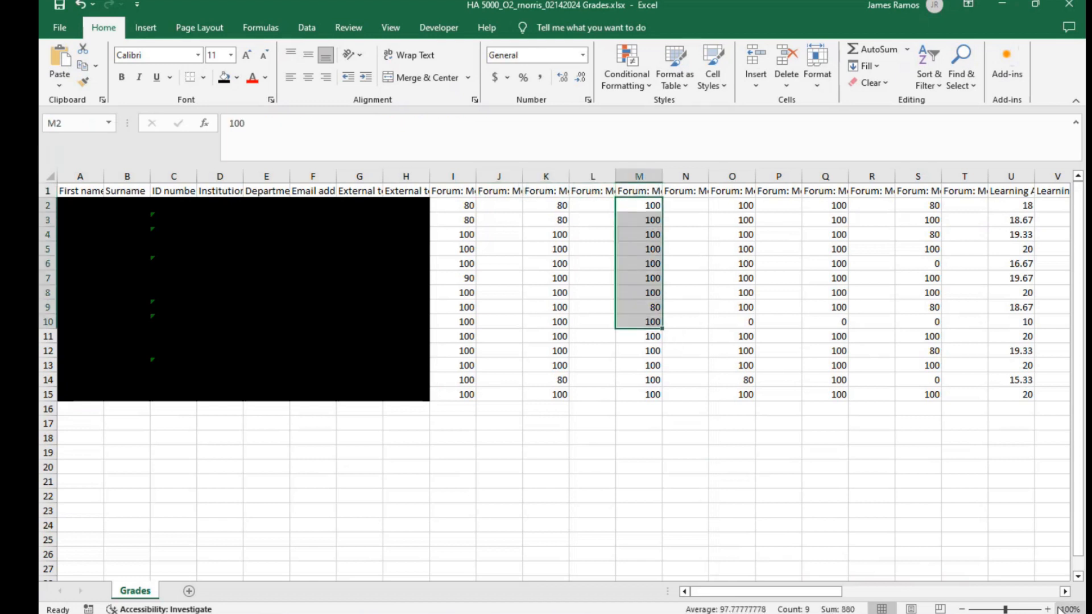
Step: Read the instructor feedback comments in the Turnitin assignment columns X and Z of the Grades sheet
{"action": "left_click", "coordinate": [1065, 592]}
{"action": "left_click_drag", "start_coordinate": [1065, 592], "coordinate": [1065, 592]}
{"action": "left_click", "coordinate": [644, 221]}
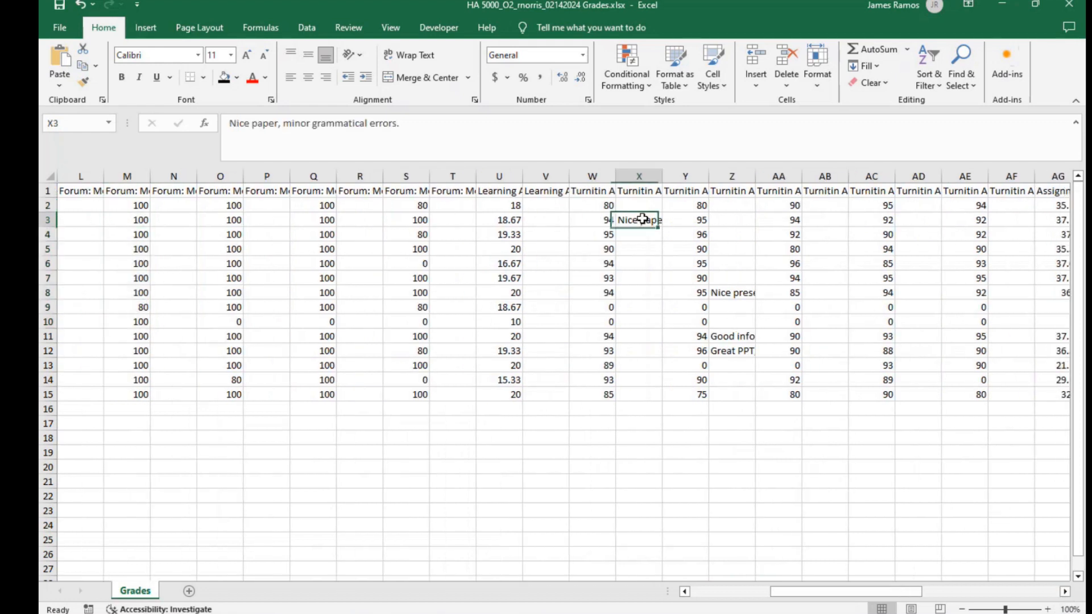
{"action": "left_click", "coordinate": [739, 294]}
{"action": "left_click", "coordinate": [734, 334]}
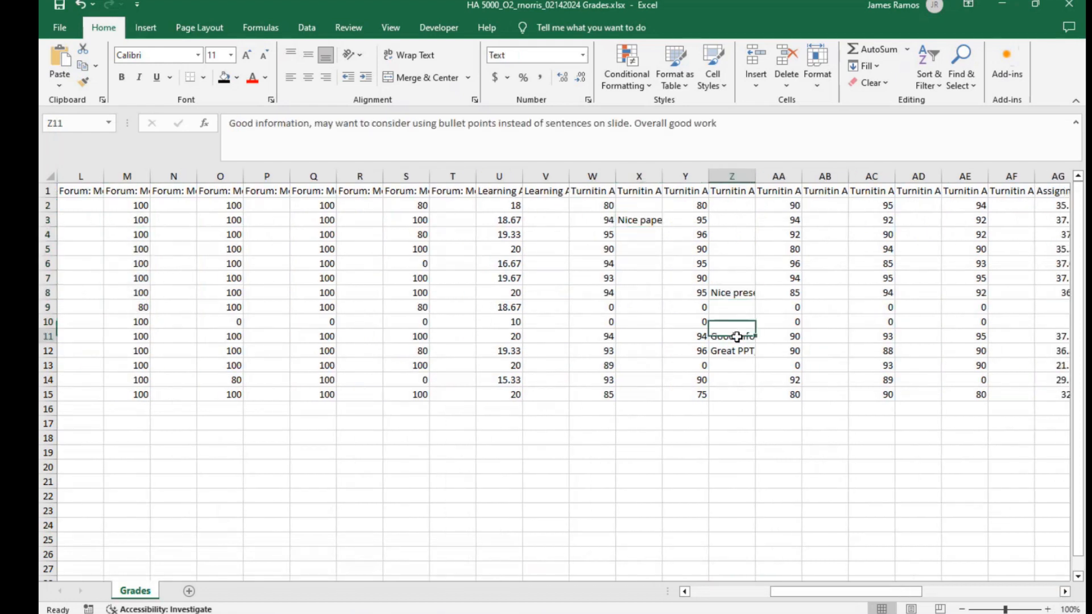
{"action": "left_click", "coordinate": [742, 360]}
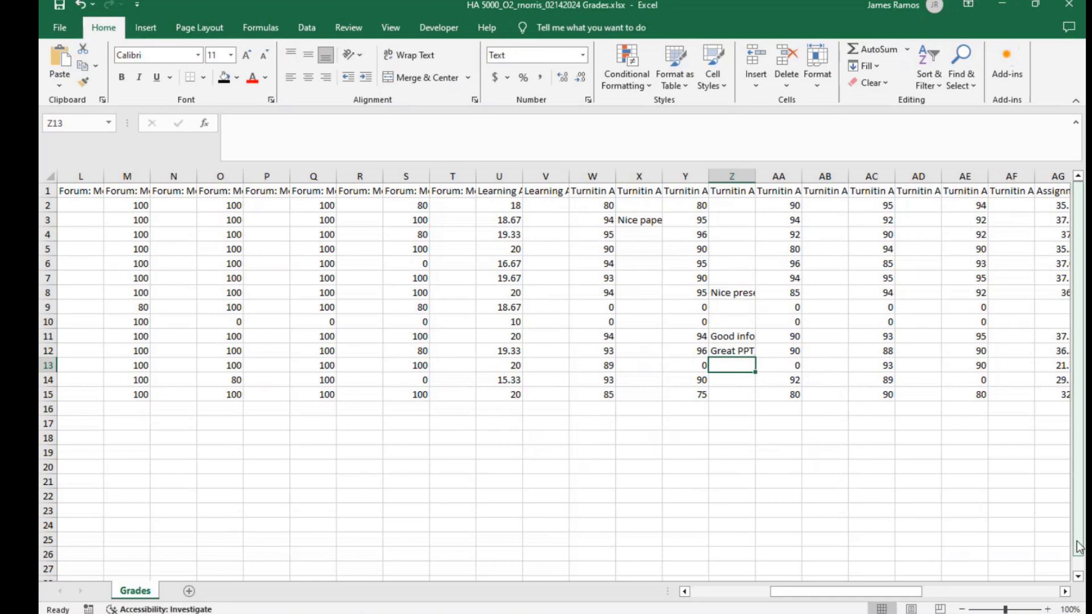
Step: Examine the final project and course total columns of the Grades sheet, then return to the first columns
{"action": "left_click_drag", "start_coordinate": [1065, 594], "coordinate": [1065, 594]}
{"action": "left_click", "coordinate": [743, 204]}
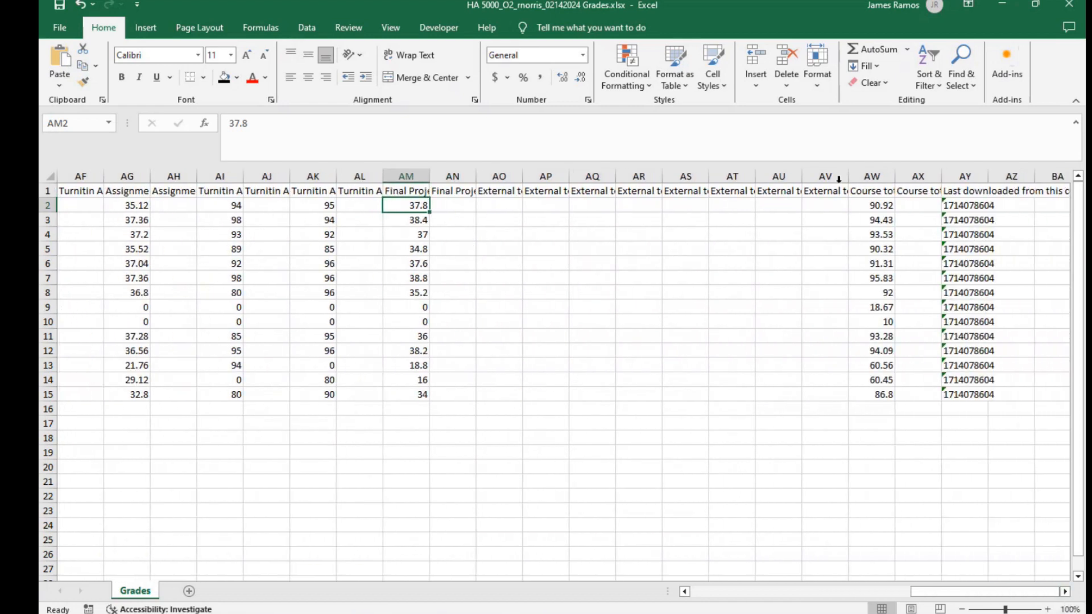
{"action": "left_click_drag", "start_coordinate": [875, 210], "coordinate": [879, 442]}
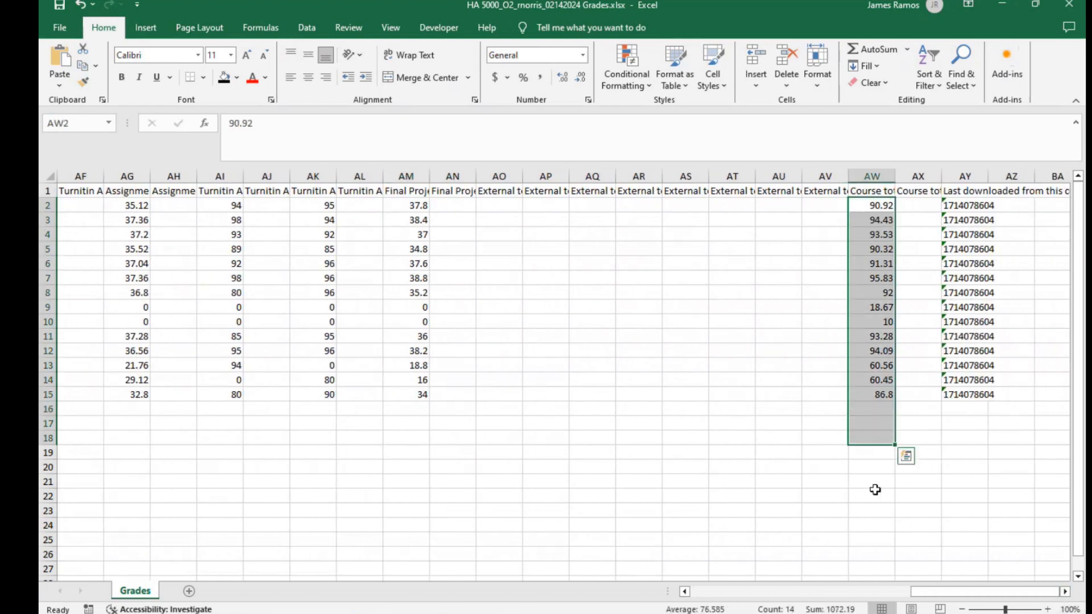
{"action": "left_click", "coordinate": [871, 495]}
{"action": "left_click_drag", "start_coordinate": [1001, 589], "coordinate": [714, 595]}
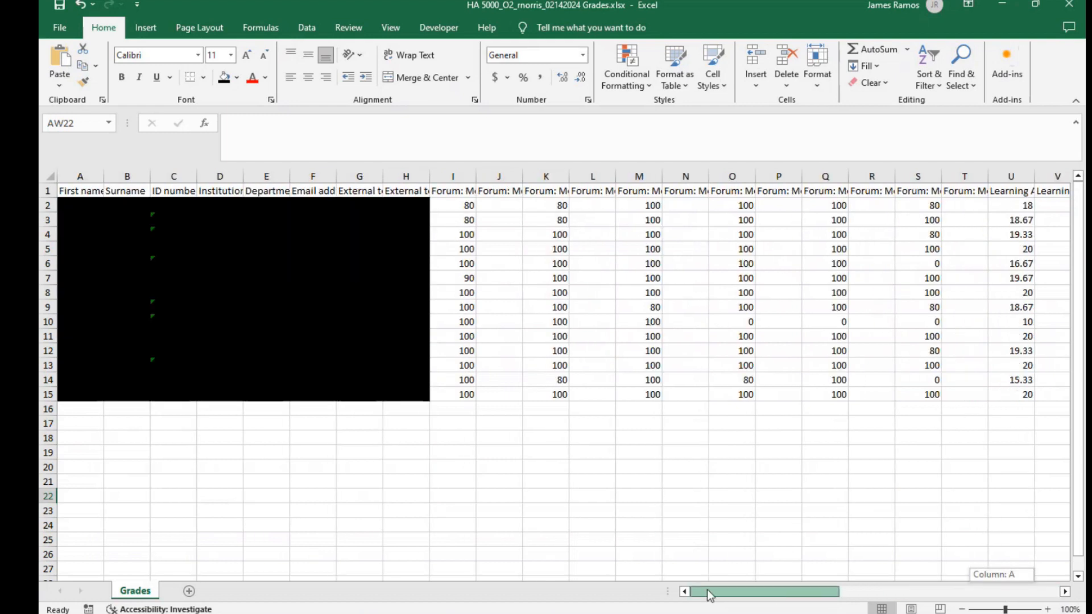
{"action": "left_click", "coordinate": [730, 493]}
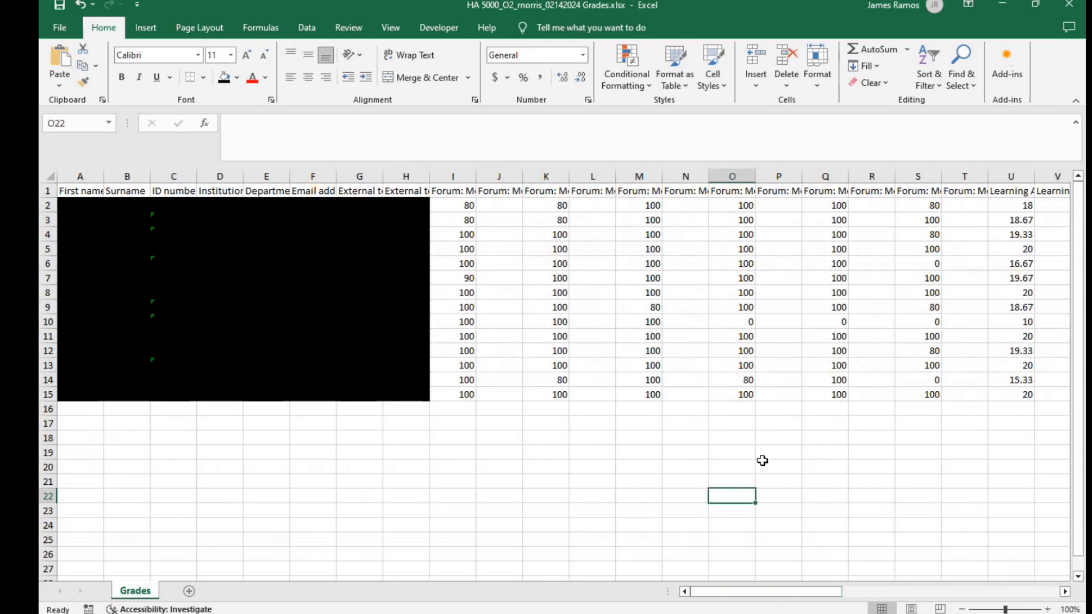